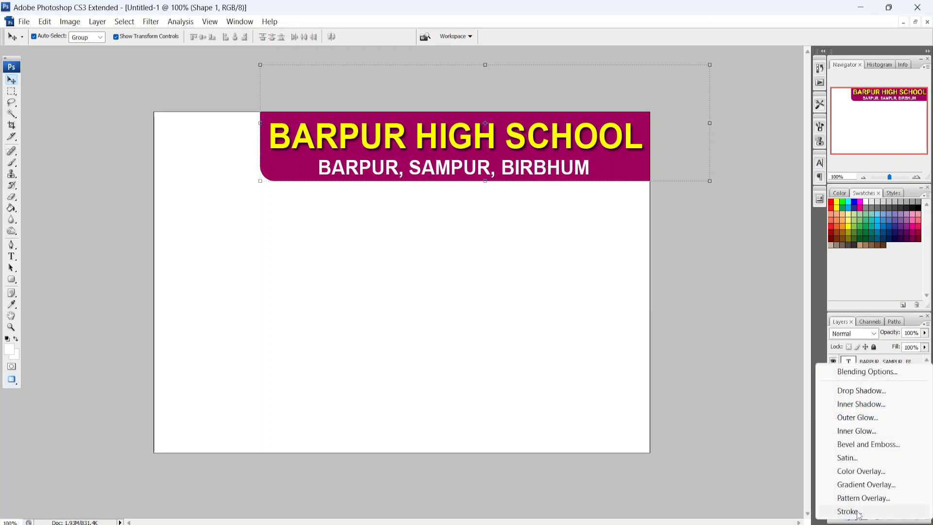
# Add a bright pink (ff0096) Stroke effect to the header shape, Shape 1, and thicken the outline.
pyautogui.click(855, 510)
pyautogui.click(508, 406)
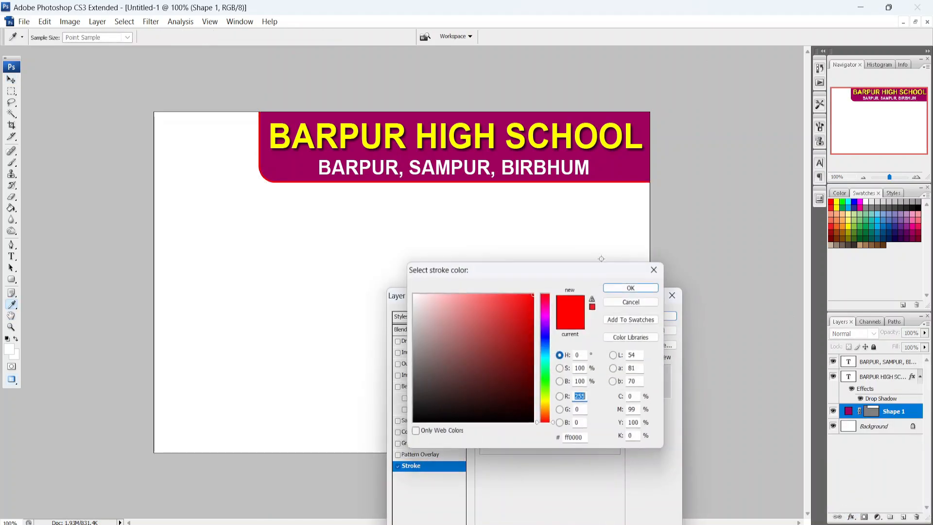
pyautogui.click(632, 158)
pyautogui.moveTo(525, 306); pyautogui.dragTo(536, 292)
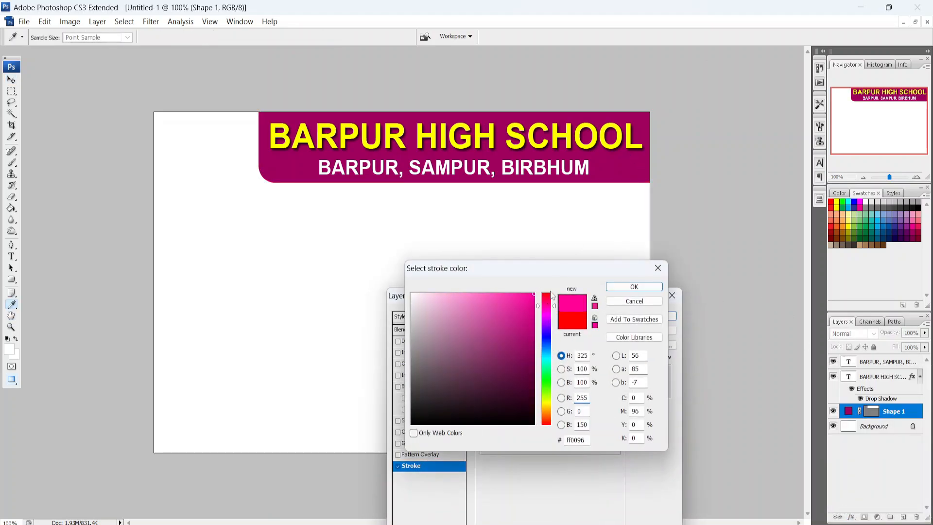
pyautogui.click(634, 287)
pyautogui.moveTo(518, 335); pyautogui.dragTo(521, 335)
pyautogui.click(655, 316)
pyautogui.press('v')
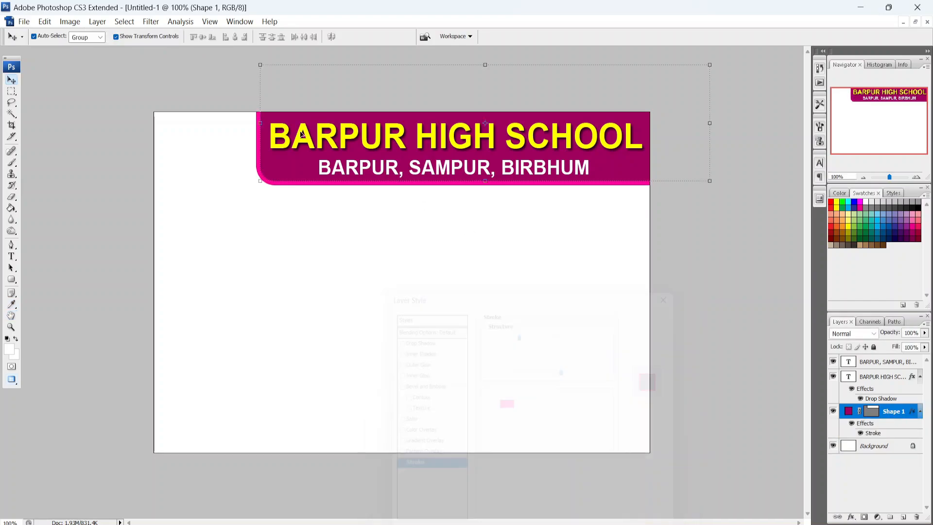
pyautogui.click(692, 214)
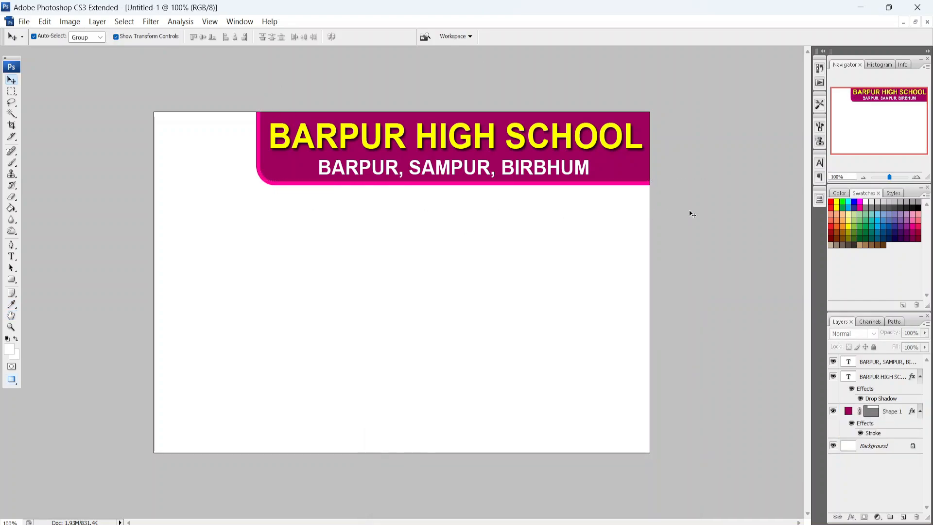
# Draw a tall white rounded rectangle with a 30 px corner radius on the card's left side below the header as a photo frame.
pyautogui.click(19, 281)
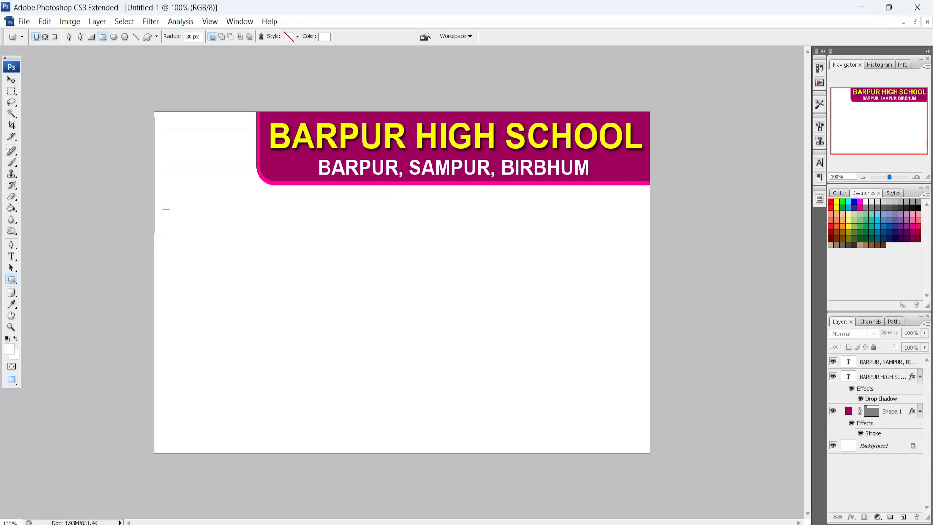
pyautogui.moveTo(165, 205); pyautogui.dragTo(285, 369)
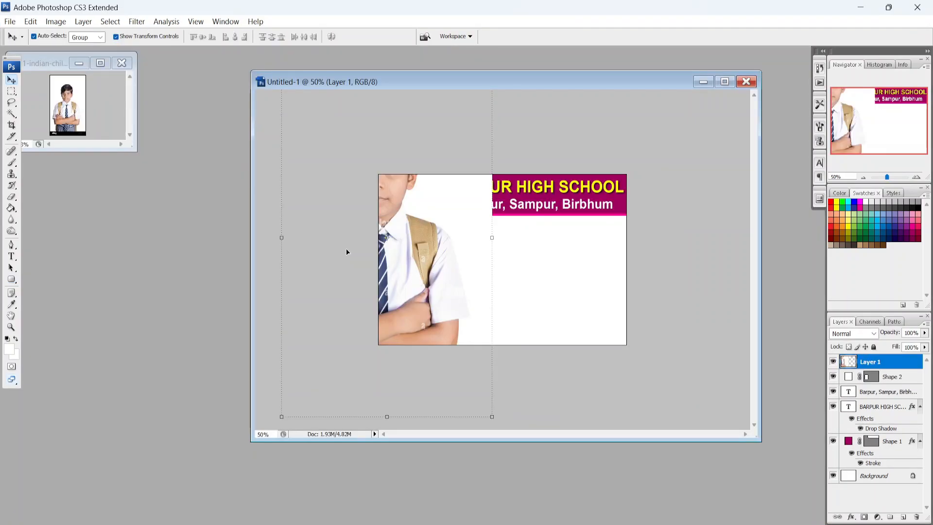
# Move the student photo over the rounded rectangle and clip it to that shape with a clipping mask.
pyautogui.moveTo(421, 254); pyautogui.dragTo(455, 278)
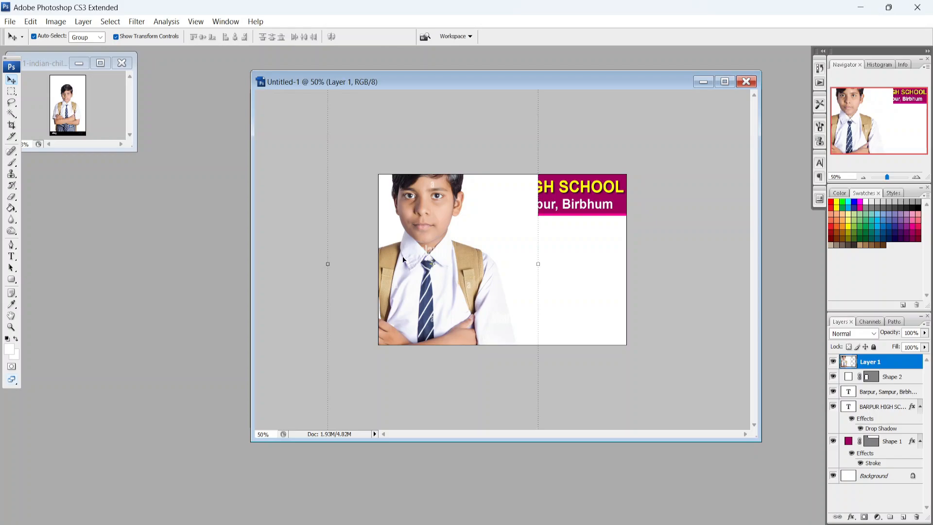
pyautogui.moveTo(443, 265); pyautogui.dragTo(463, 287)
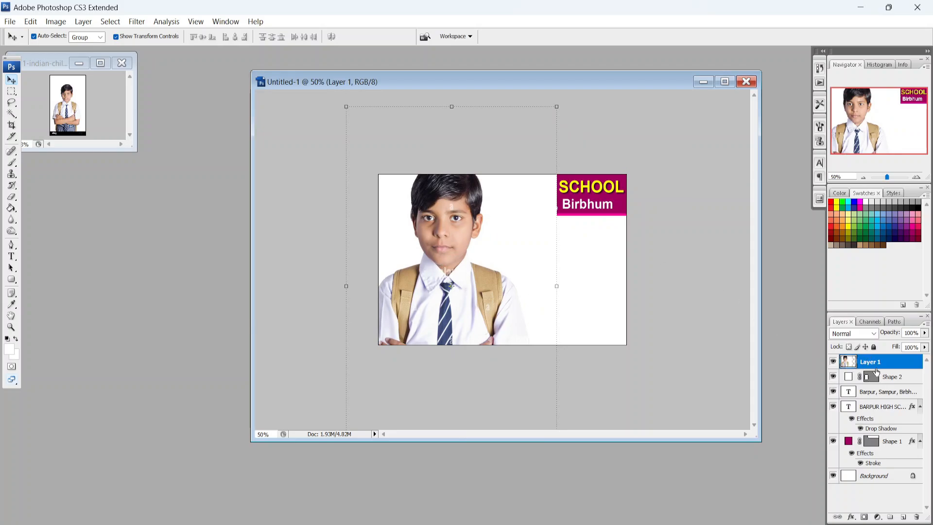
pyautogui.rightClick(872, 363)
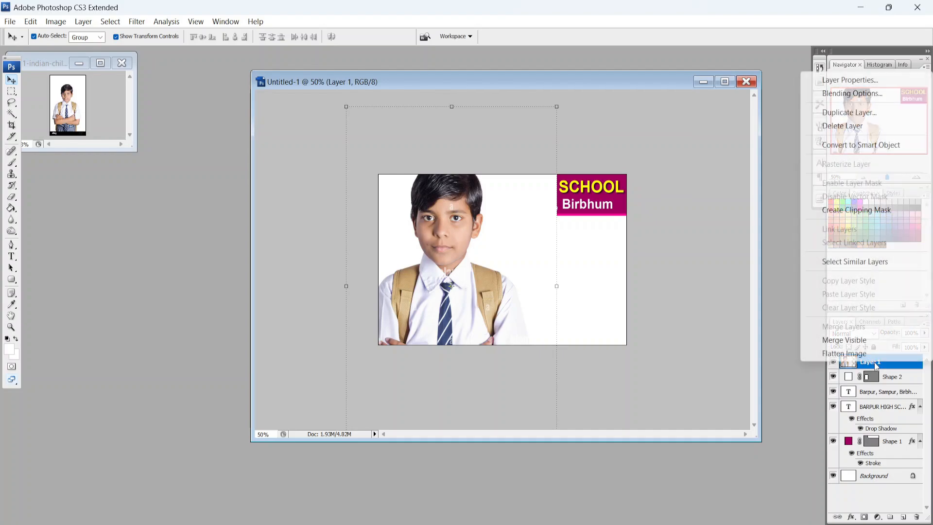
pyautogui.click(861, 211)
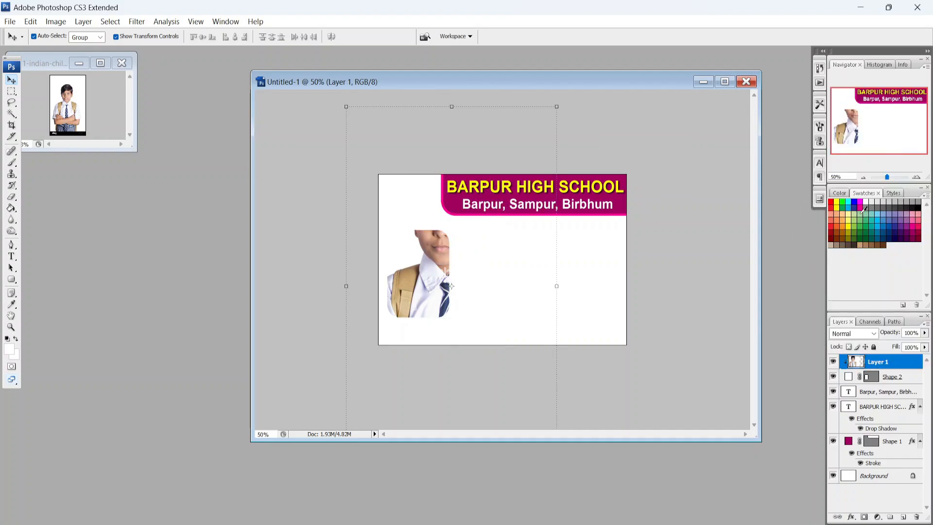
# Add a Stroke effect in dark blue (004a80) to the photo frame layer, Shape 2.
pyautogui.click(896, 378)
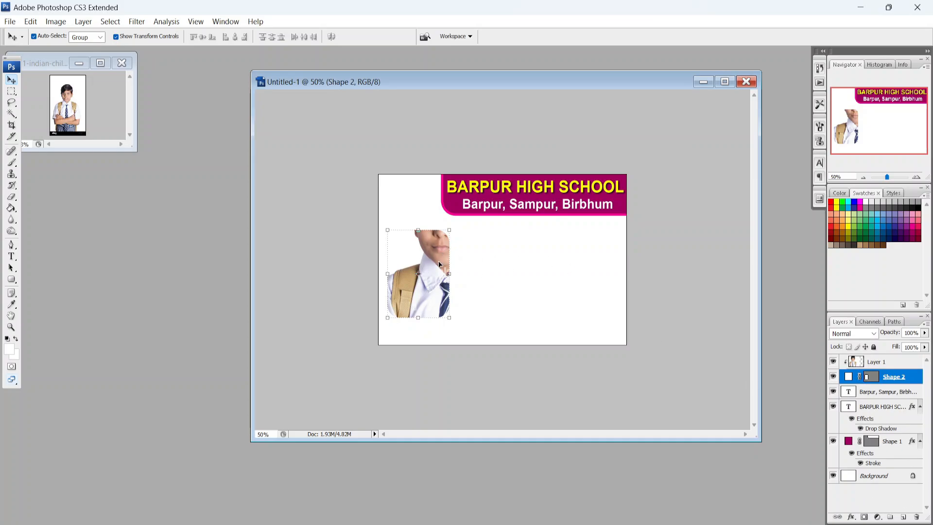
pyautogui.click(850, 518)
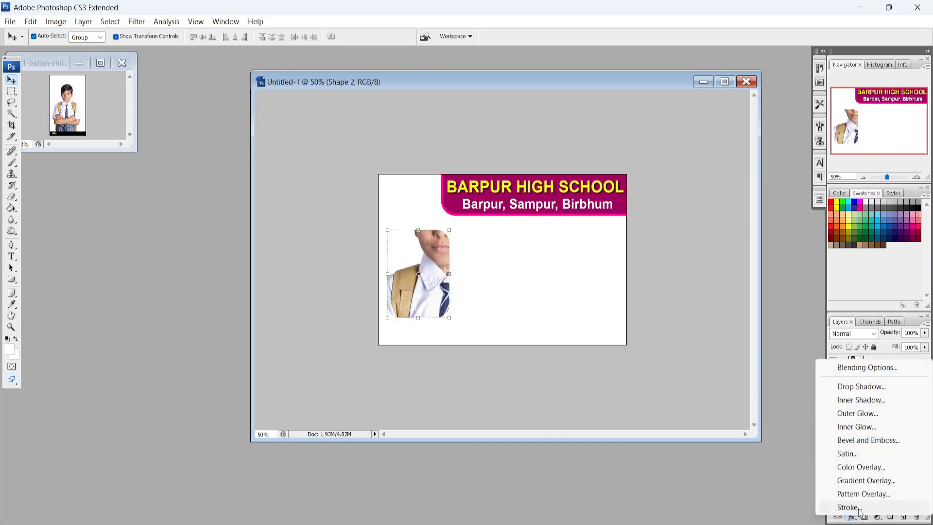
pyautogui.click(859, 508)
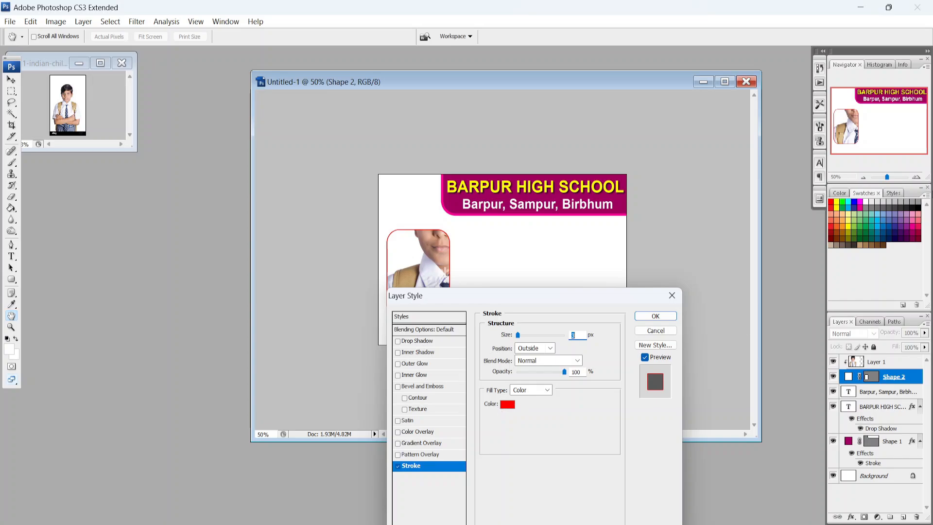
pyautogui.click(505, 406)
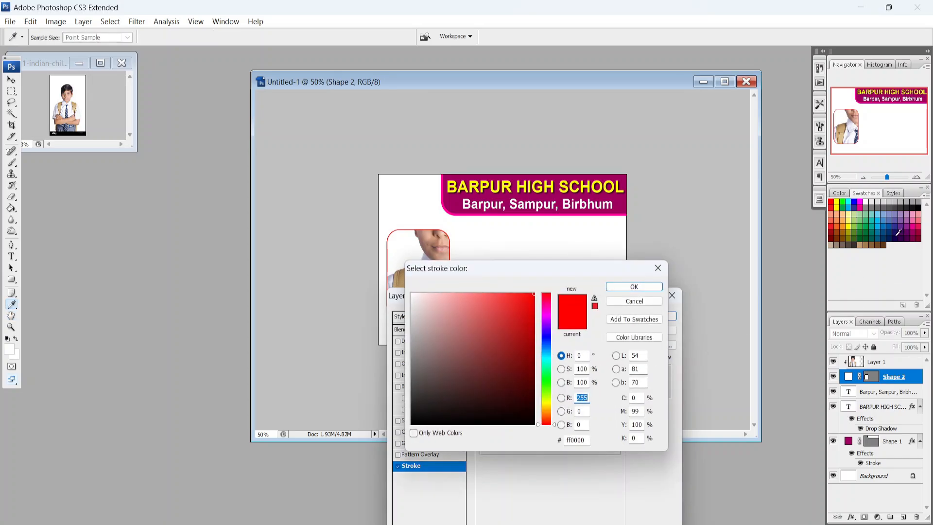
pyautogui.click(887, 228)
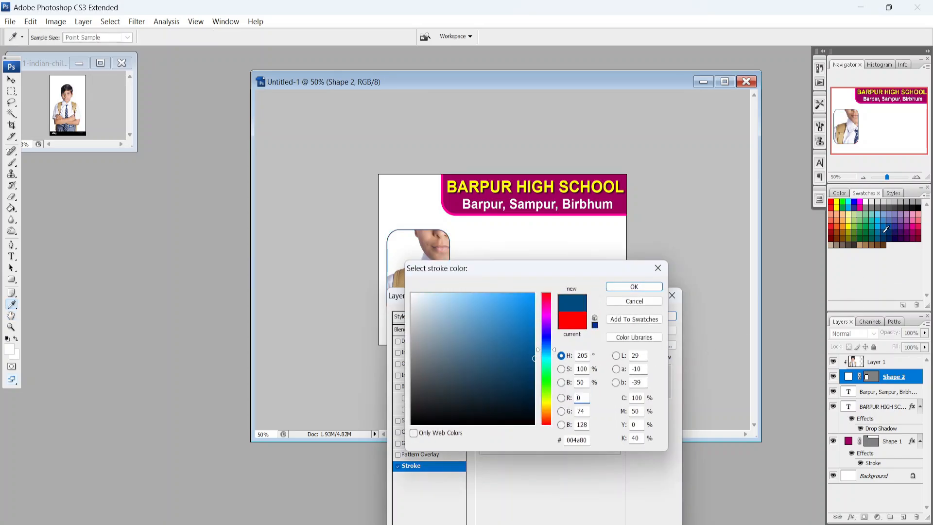
pyautogui.click(632, 295)
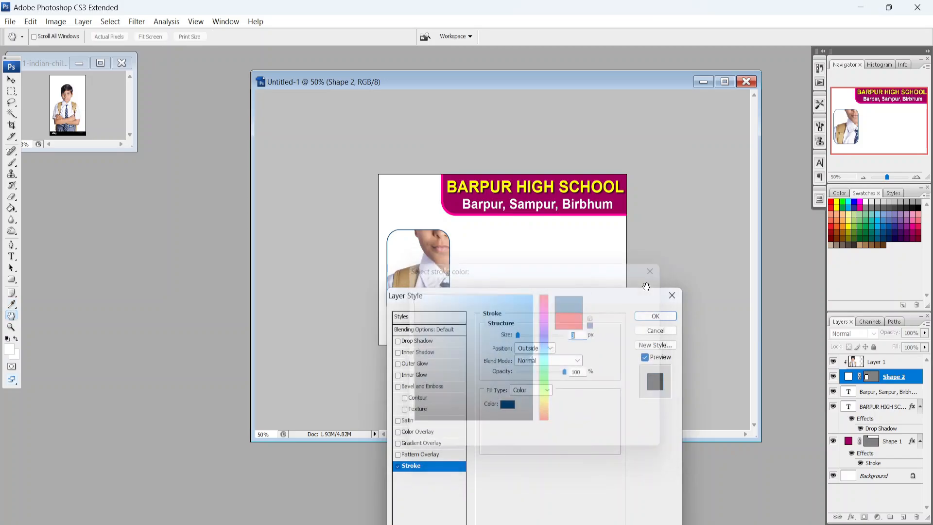
pyautogui.click(645, 314)
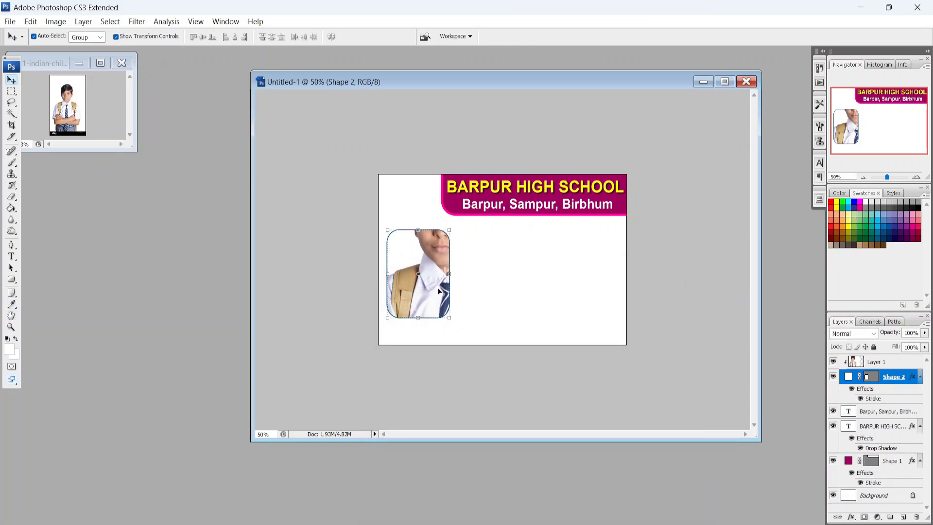
# Scale down the clipped student photo and reposition it so the head and shoulders fit inside the rounded frame.
pyautogui.moveTo(427, 269); pyautogui.dragTo(409, 283)
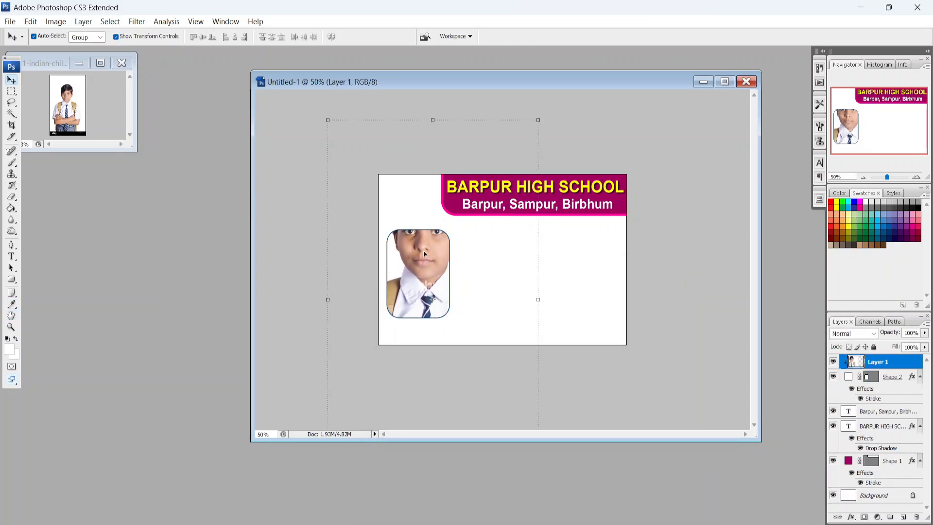
pyautogui.moveTo(429, 251); pyautogui.dragTo(427, 278)
pyautogui.click(540, 143)
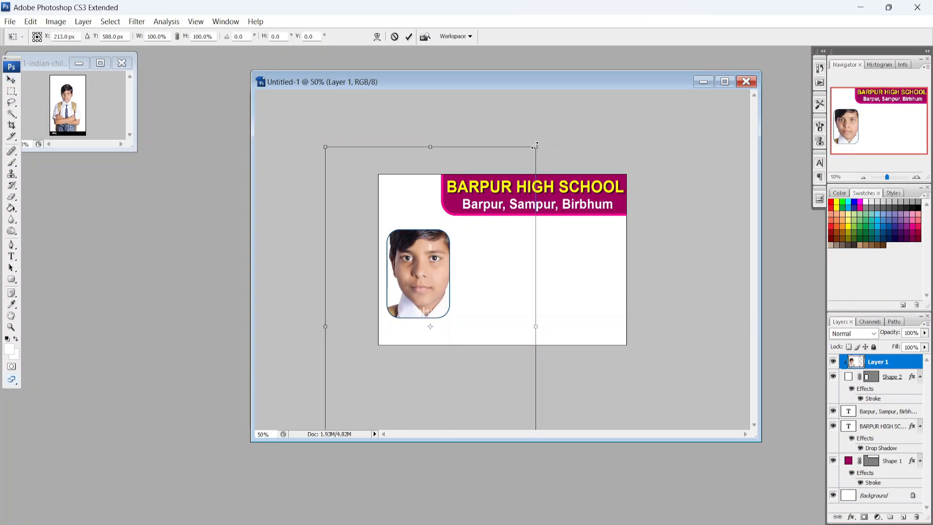
pyautogui.moveTo(536, 145); pyautogui.dragTo(474, 248)
pyautogui.moveTo(433, 288); pyautogui.dragTo(425, 251)
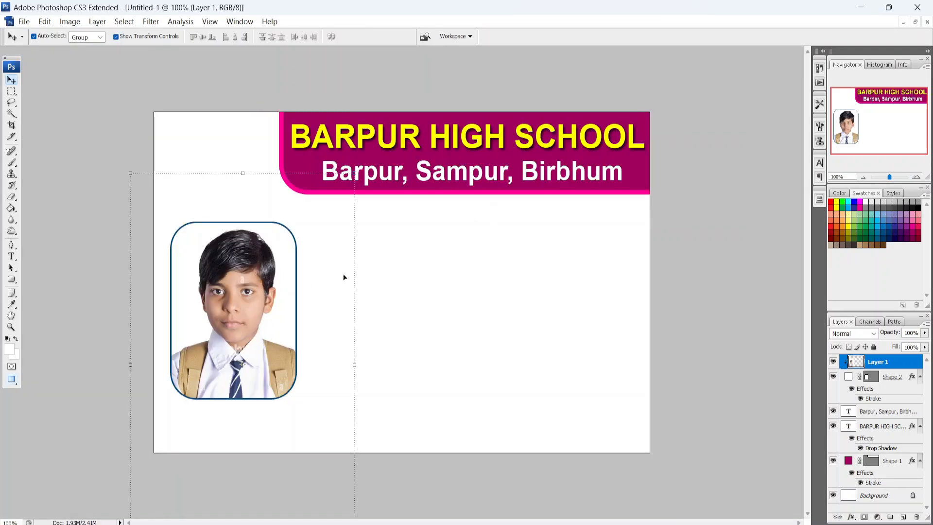
pyautogui.click(455, 268)
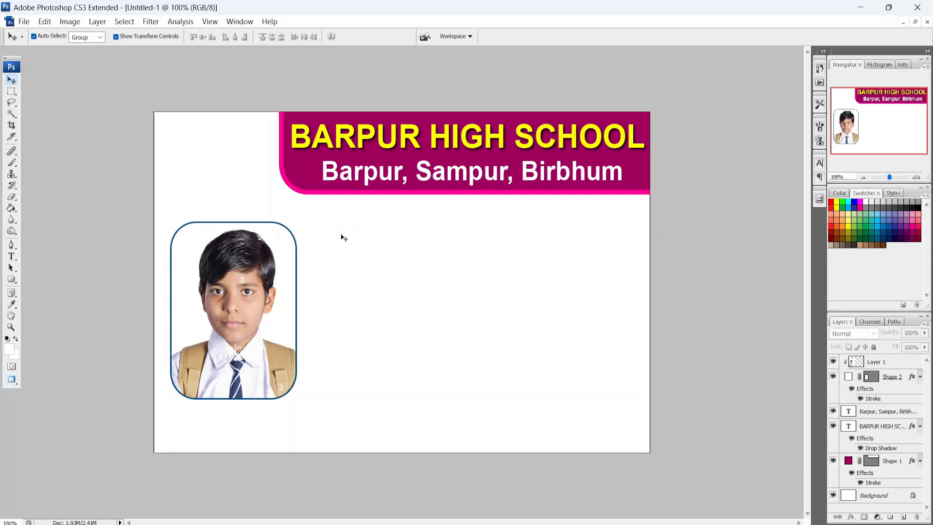
# Shift the photo and its frame up and slightly left beneath the header, and merge Layer 1 with Shape 2 into one layer.
pyautogui.moveTo(157, 207); pyautogui.dragTo(248, 321)
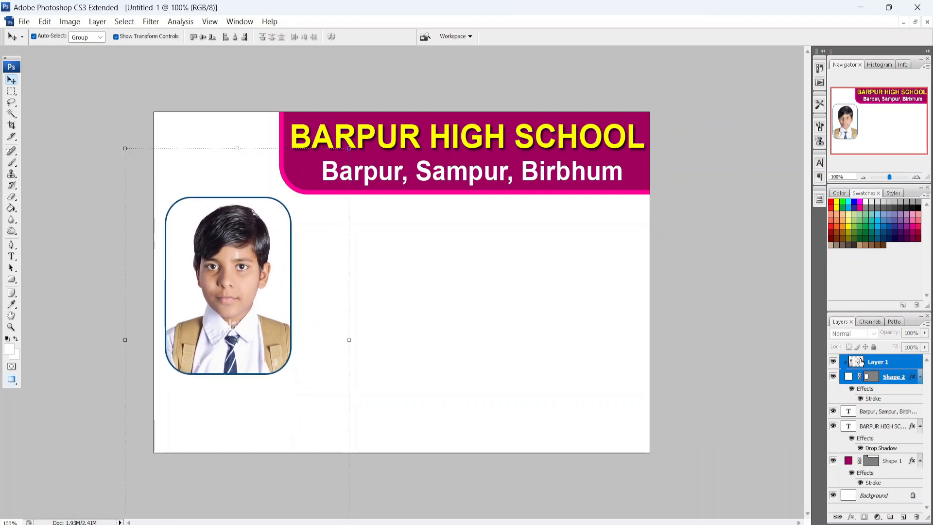
pyautogui.rightClick(887, 376)
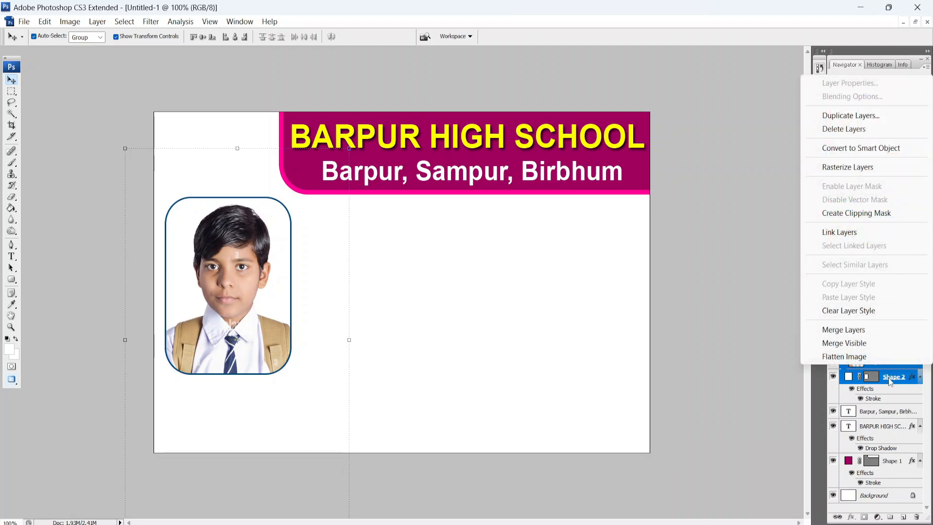
pyautogui.click(787, 382)
pyautogui.click(889, 363)
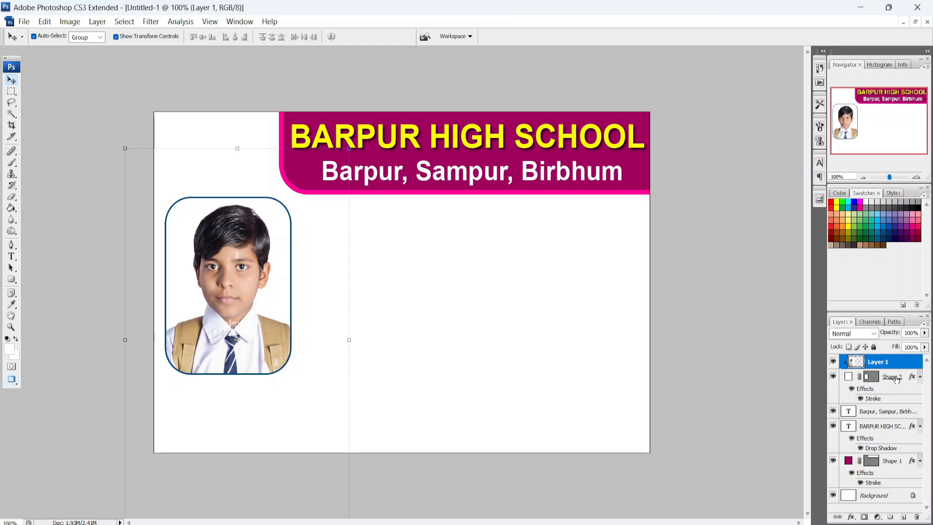
pyautogui.keyDown('shift'); pyautogui.click(897, 379); pyautogui.keyUp('shift')
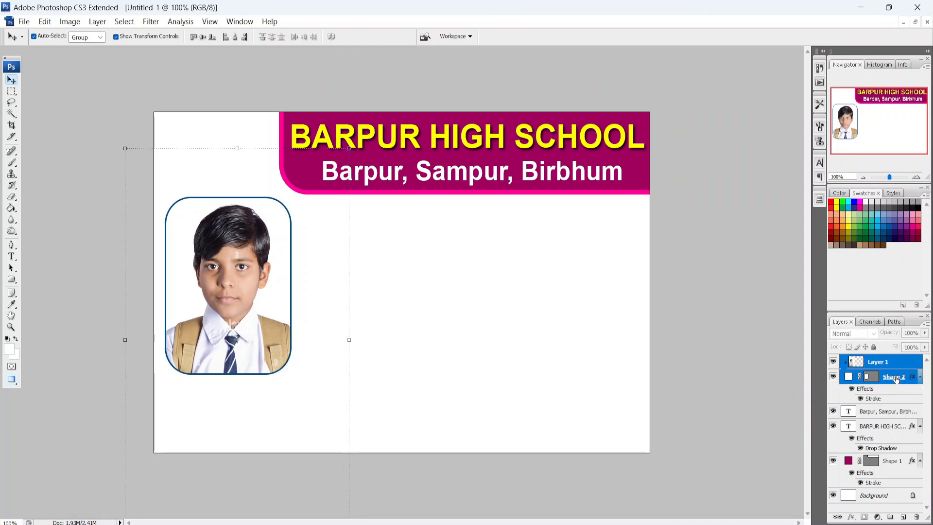
pyautogui.rightClick(897, 378)
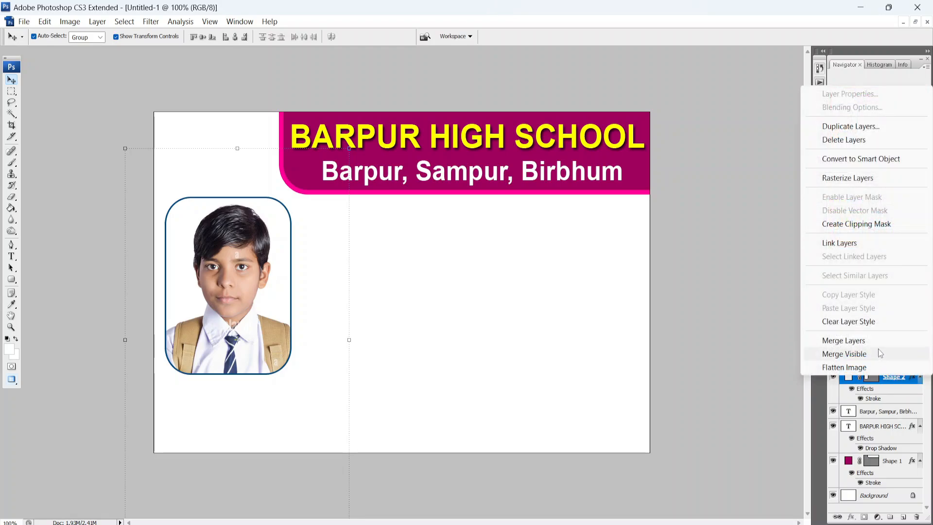
pyautogui.click(854, 342)
pyautogui.moveTo(209, 233); pyautogui.dragTo(407, 269)
pyautogui.moveTo(456, 345); pyautogui.dragTo(257, 296)
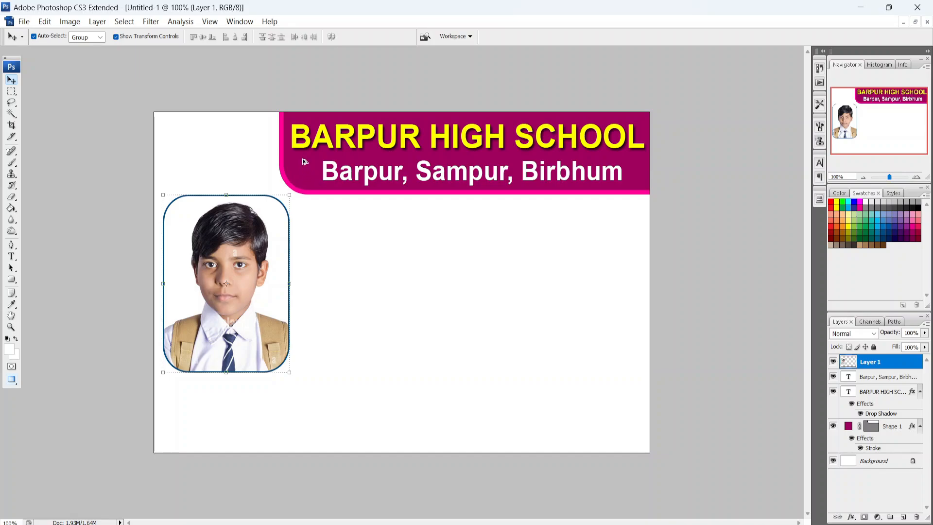
# Place an upside-down copy of the header shape along the card's lower-left edge as a footer band and fill it with teal (00746b).
pyautogui.moveTo(305, 162); pyautogui.dragTo(89, 481)
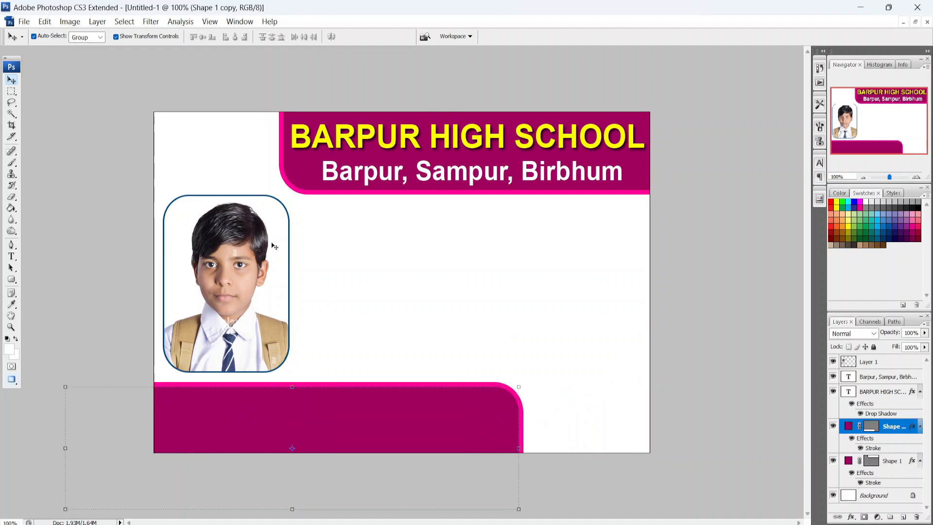
pyautogui.moveTo(343, 415)
pyautogui.mouseDown()
pyautogui.moveTo(344, 405)
pyautogui.moveTo(345, 413)
pyautogui.mouseUp()
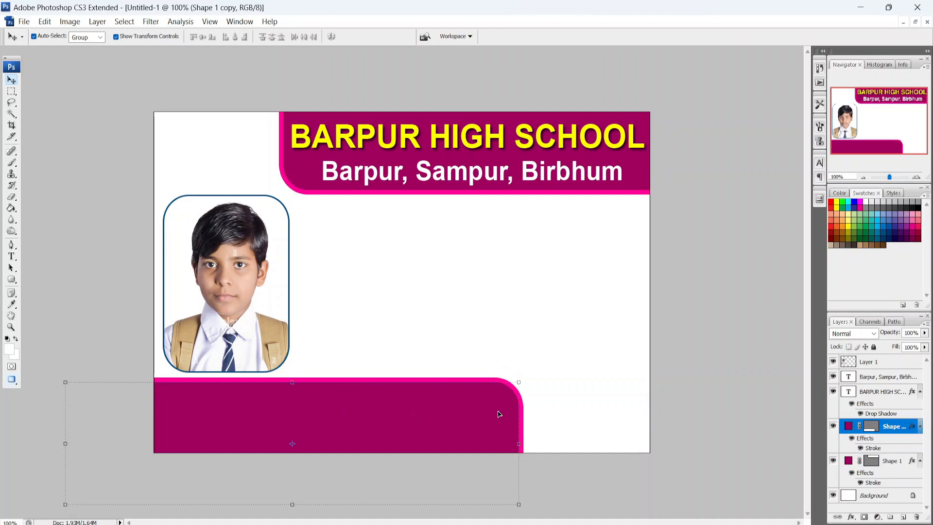
pyautogui.doubleClick(849, 426)
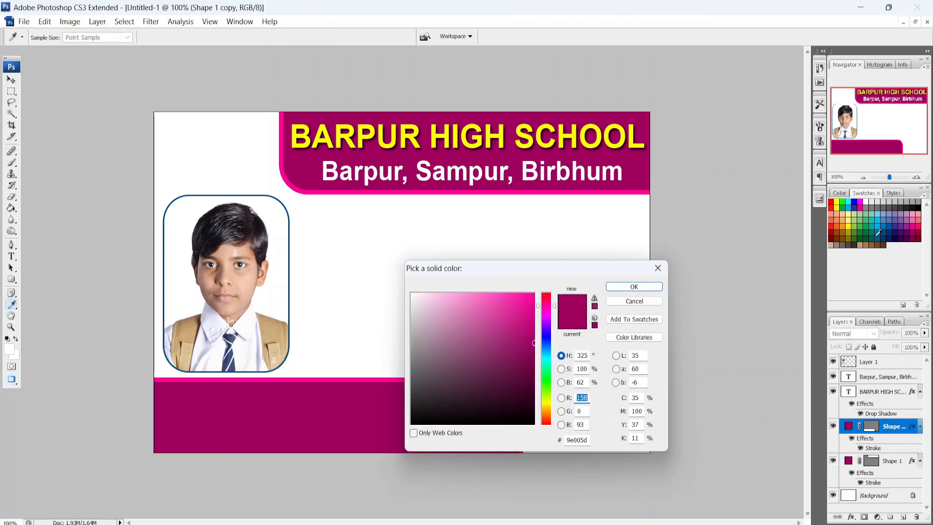
pyautogui.click(876, 229)
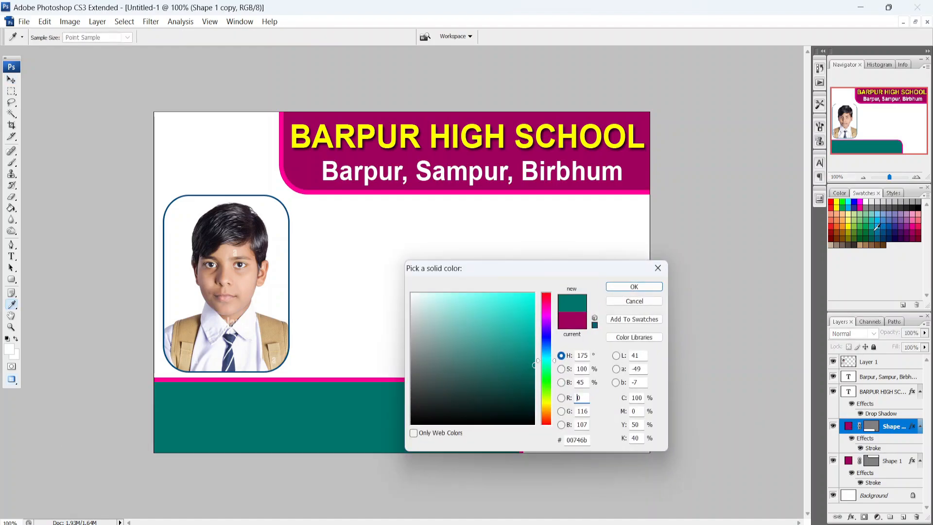
pyautogui.click(633, 287)
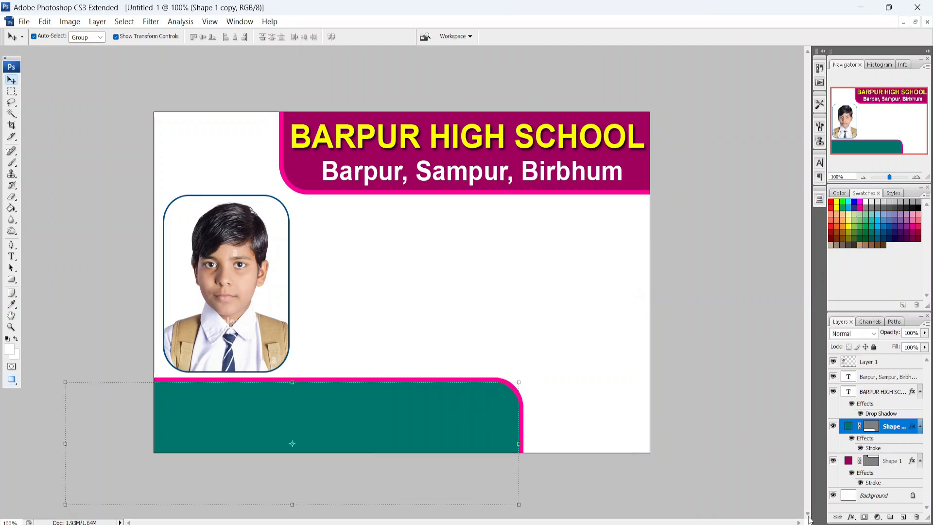
# Recolor the footer band's Stroke effect to turquoise (0adaca) and shift the band slightly to the right.
pyautogui.click(851, 517)
pyautogui.click(854, 506)
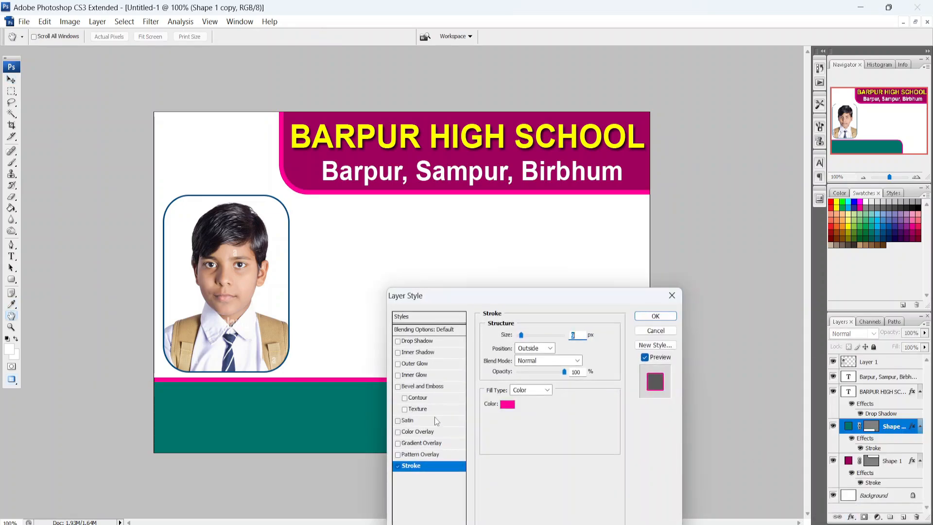
pyautogui.click(508, 404)
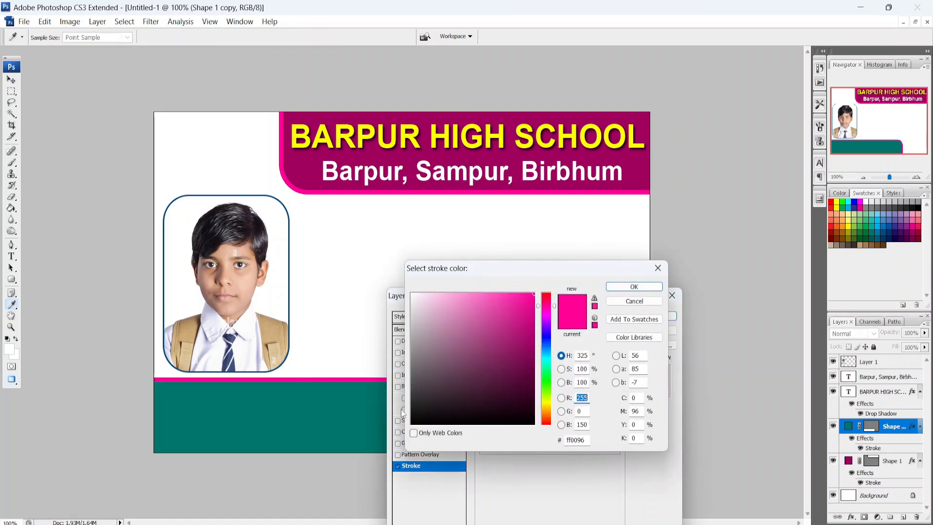
pyautogui.click(299, 409)
pyautogui.moveTo(513, 339); pyautogui.dragTo(545, 294)
pyautogui.click(634, 287)
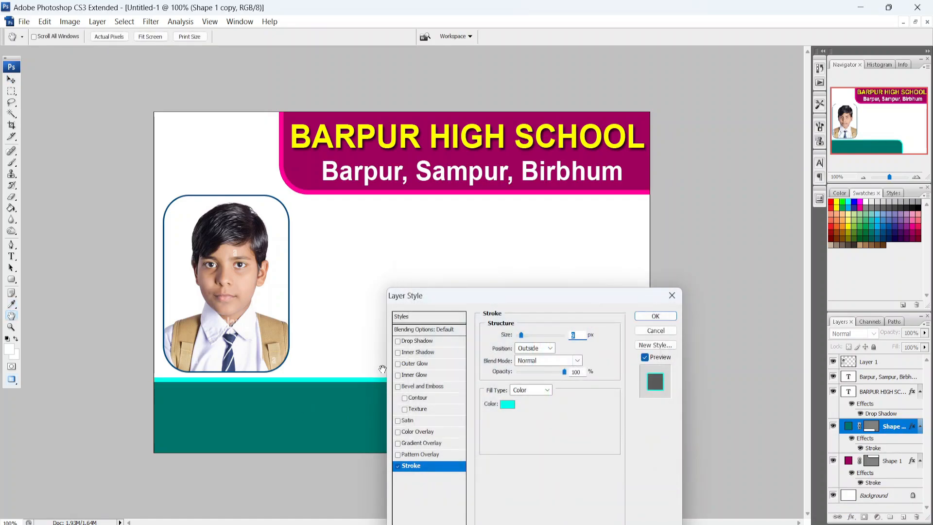
pyautogui.click(508, 404)
pyautogui.click(529, 311)
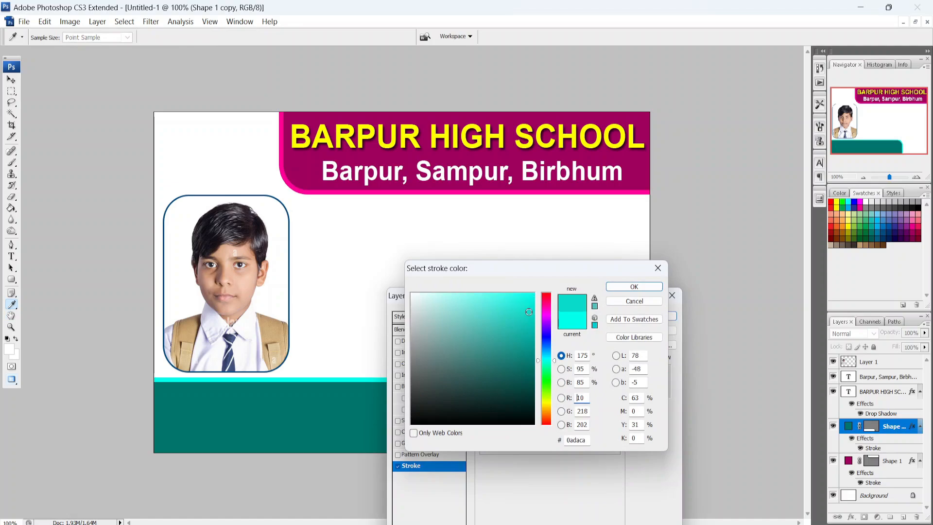
pyautogui.click(634, 287)
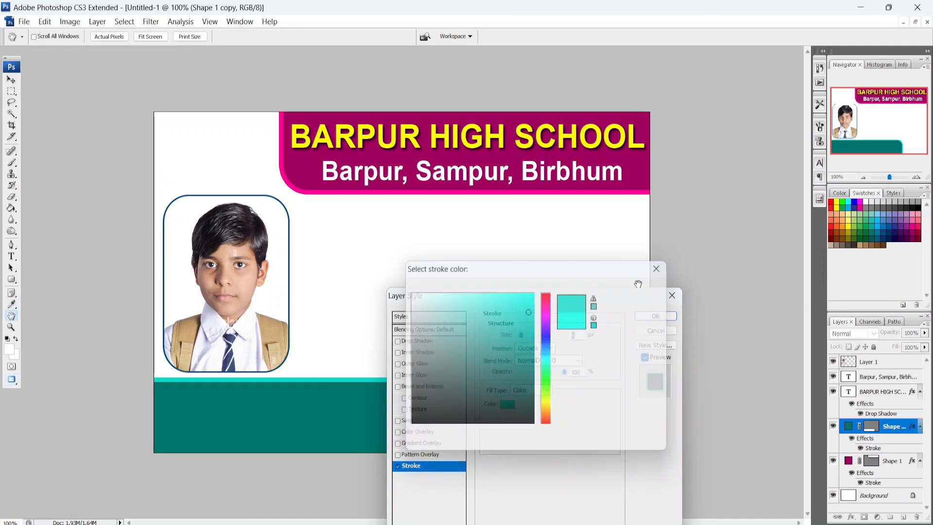
pyautogui.click(649, 317)
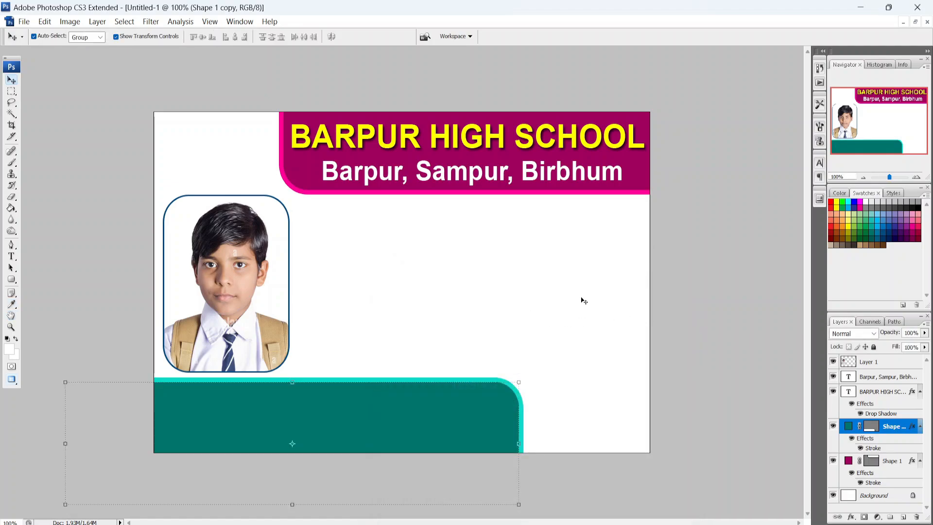
pyautogui.moveTo(441, 403); pyautogui.dragTo(448, 404)
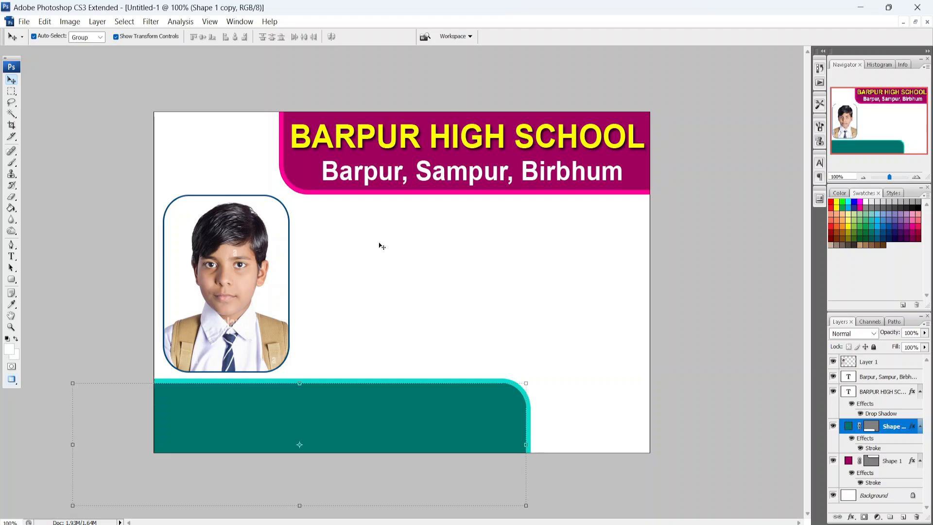
# Duplicate the header's white address line onto the footer band and enlarge the copy to span the band's width.
pyautogui.click(383, 186)
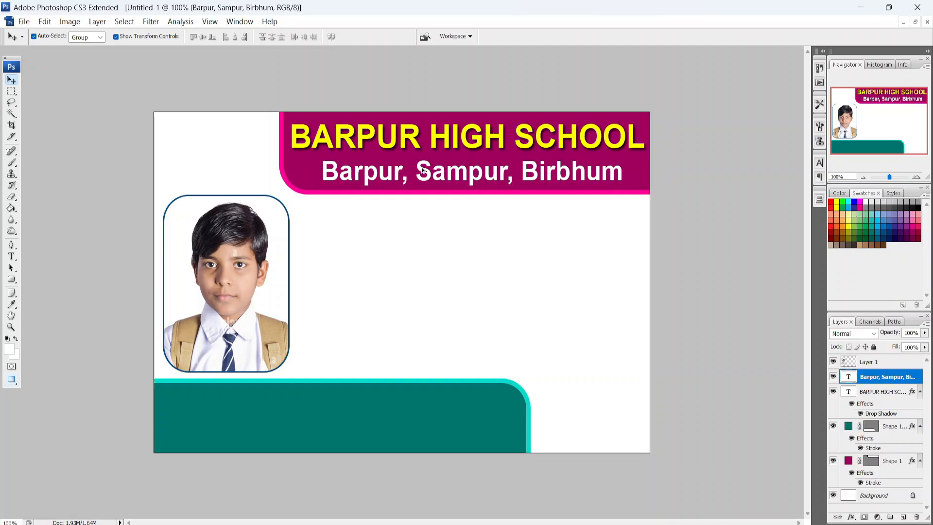
pyautogui.moveTo(423, 170); pyautogui.dragTo(295, 415)
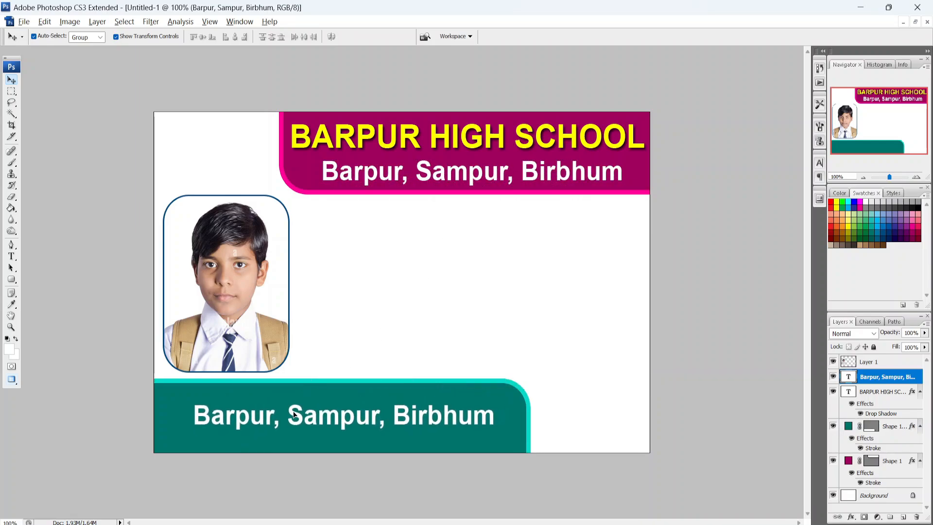
pyautogui.moveTo(493, 431); pyautogui.dragTo(522, 436)
pyautogui.press('Return')
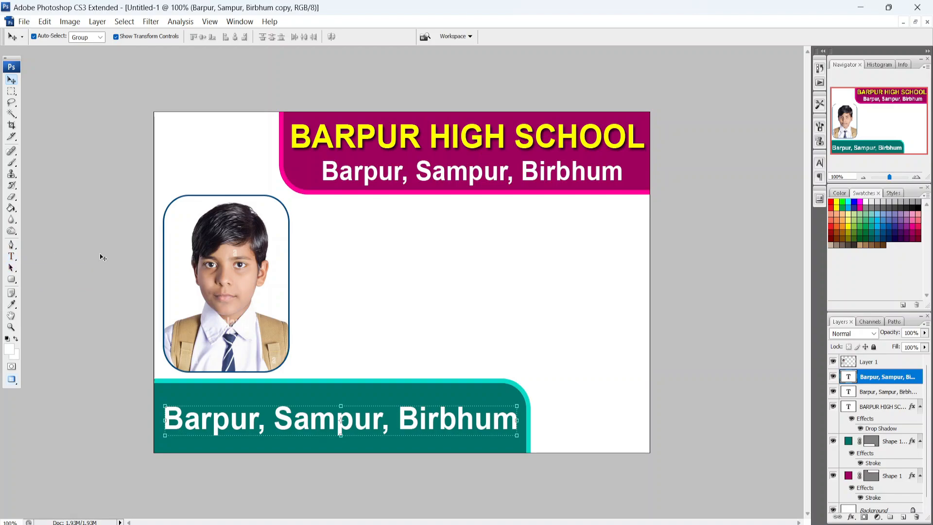
# Change the address line in the header from bold to the Arial Regular font style.
pyautogui.click(11, 256)
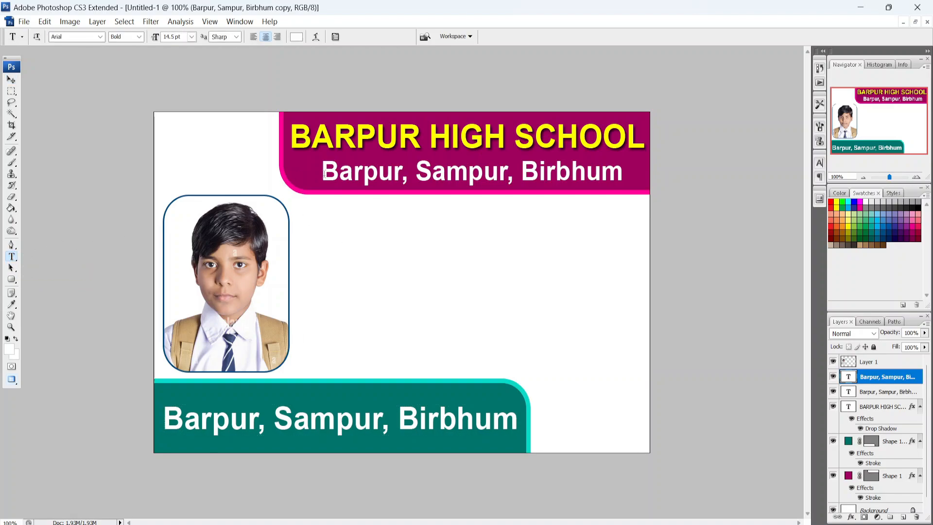
pyautogui.click(337, 175)
pyautogui.moveTo(325, 176); pyautogui.dragTo(653, 179)
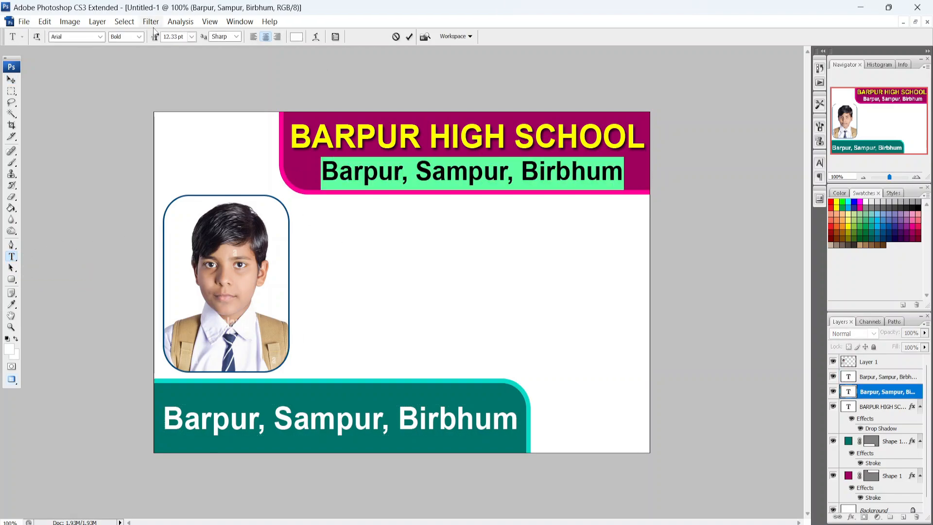
pyautogui.click(139, 37)
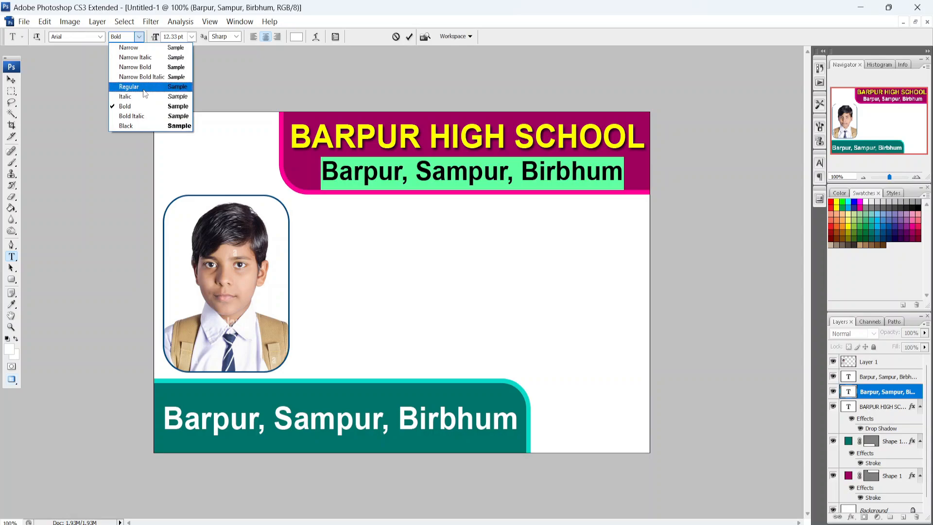
pyautogui.click(128, 86)
pyautogui.click(430, 182)
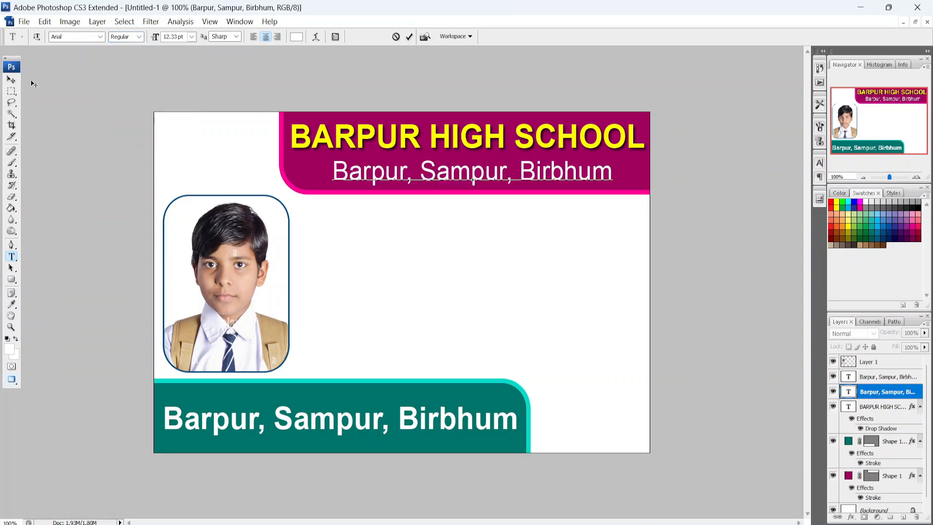
pyautogui.click(12, 80)
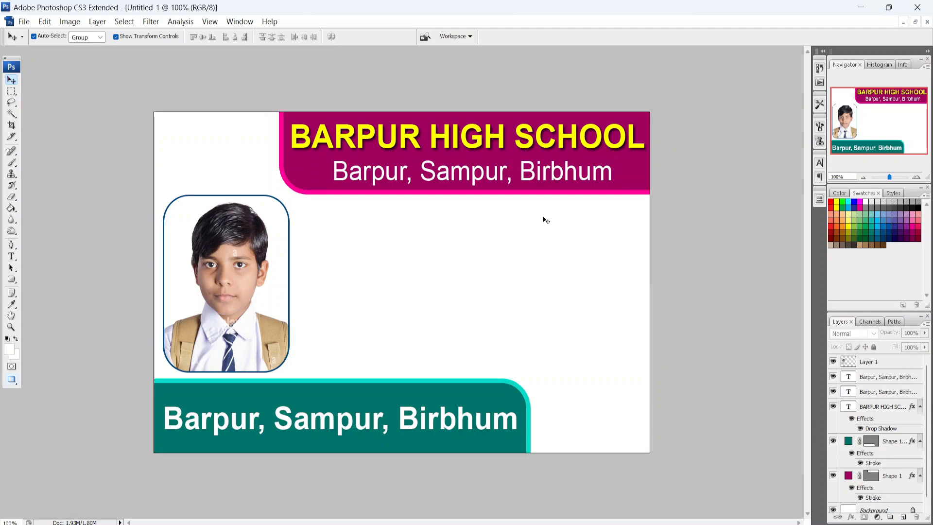
# Lower the footer band and its text to make the band shallower, and shift the framed photo slightly down.
pyautogui.click(462, 174)
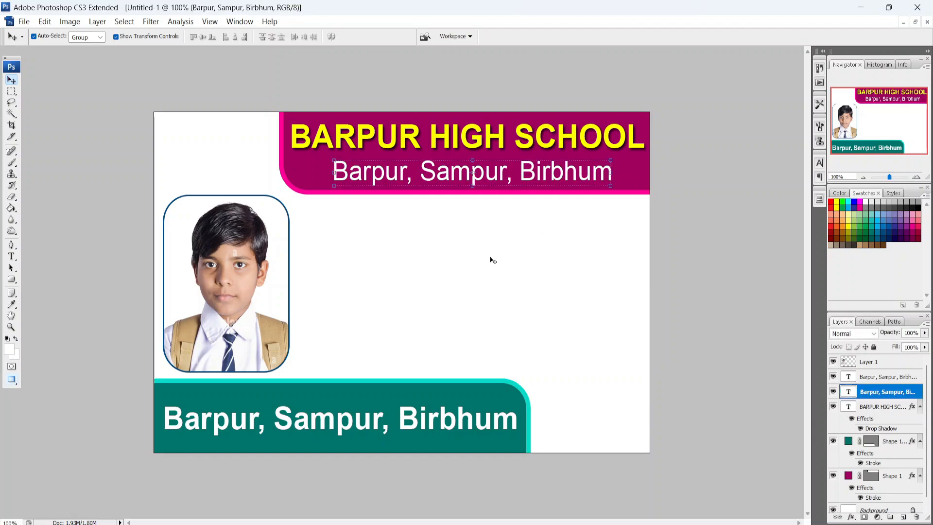
pyautogui.moveTo(389, 431); pyautogui.dragTo(389, 442)
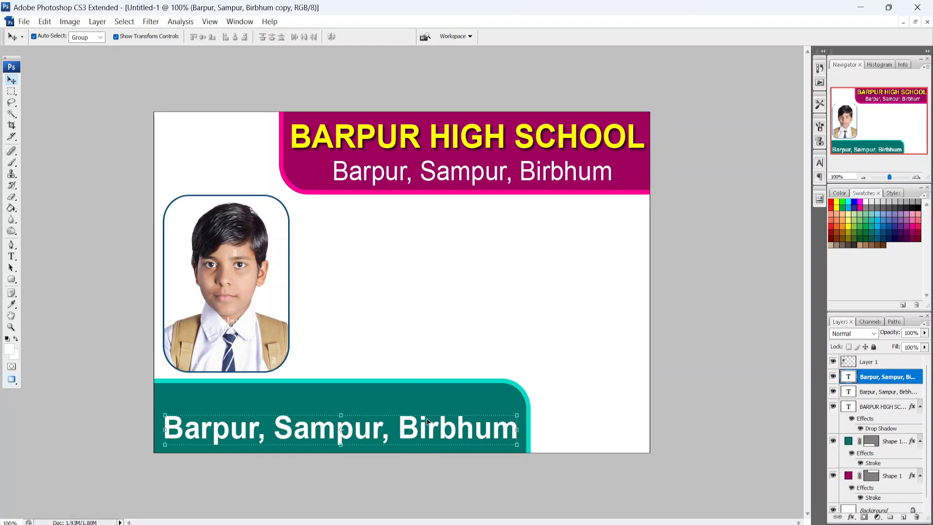
pyautogui.moveTo(503, 401); pyautogui.dragTo(492, 429)
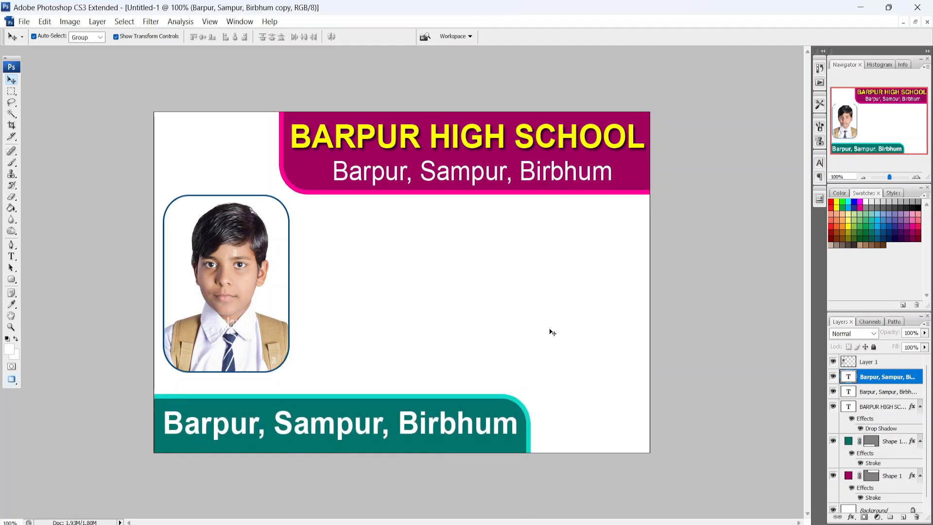
pyautogui.click(517, 318)
pyautogui.moveTo(246, 278); pyautogui.dragTo(246, 286)
pyautogui.click(334, 268)
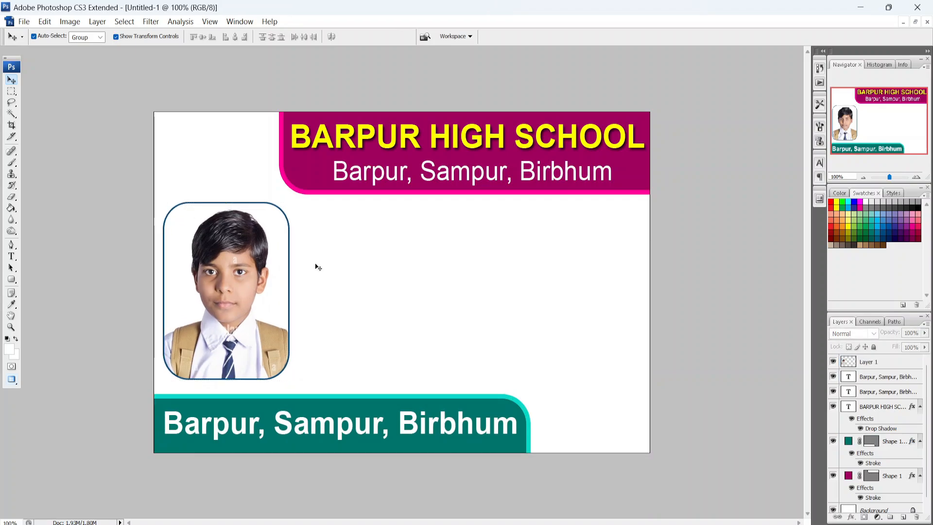
# Draw a rounded rectangle with a 30 px corner radius beside the photo and fill it with pale yellow (fff799).
pyautogui.click(11, 279)
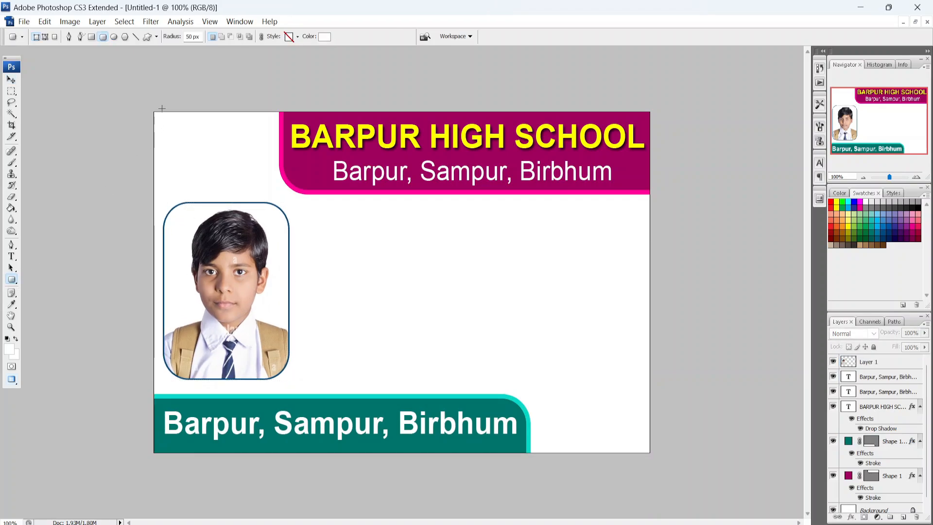
pyautogui.doubleClick(188, 36)
pyautogui.moveTo(306, 207); pyautogui.dragTo(634, 375)
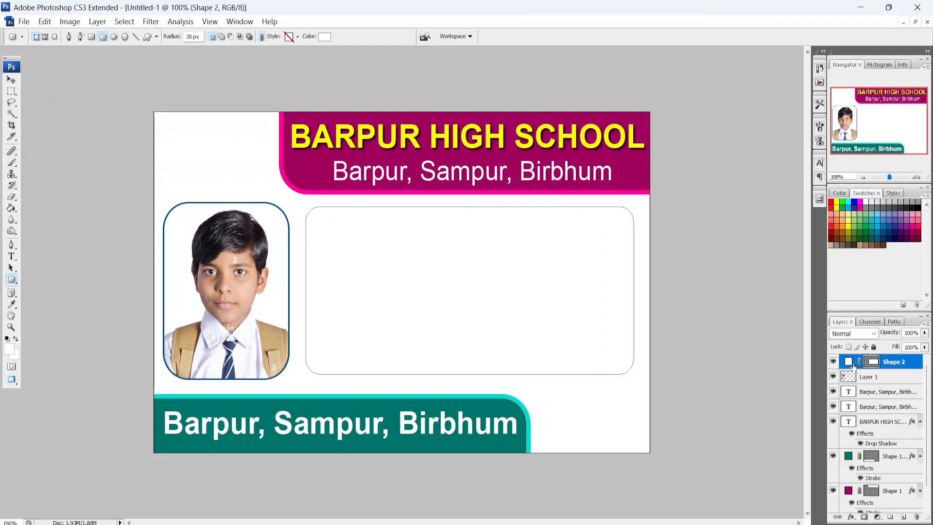
pyautogui.doubleClick(854, 363)
pyautogui.click(849, 214)
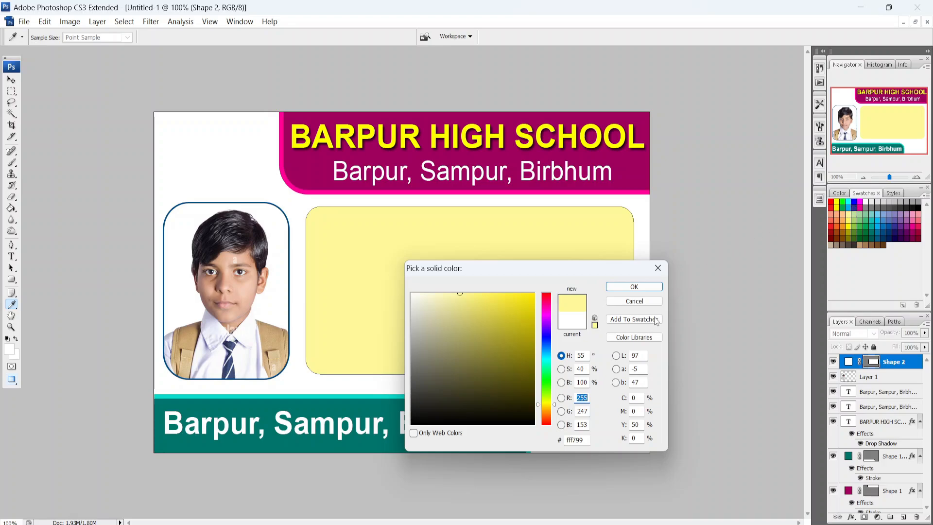
pyautogui.click(633, 288)
# Resize and position the yellow panel to match the photo frame's height, leaving small gaps beside the photo and the card's right edge.
pyautogui.click(12, 79)
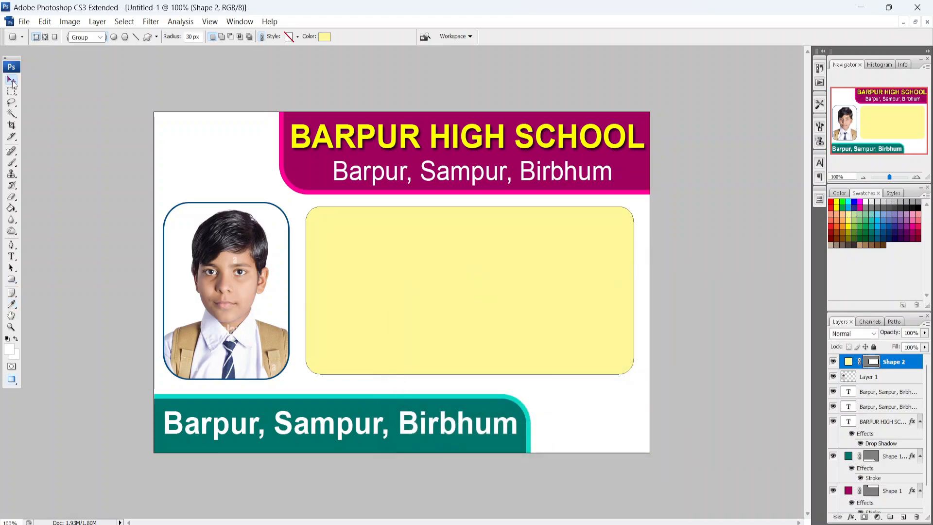
pyautogui.moveTo(367, 286); pyautogui.dragTo(350, 282)
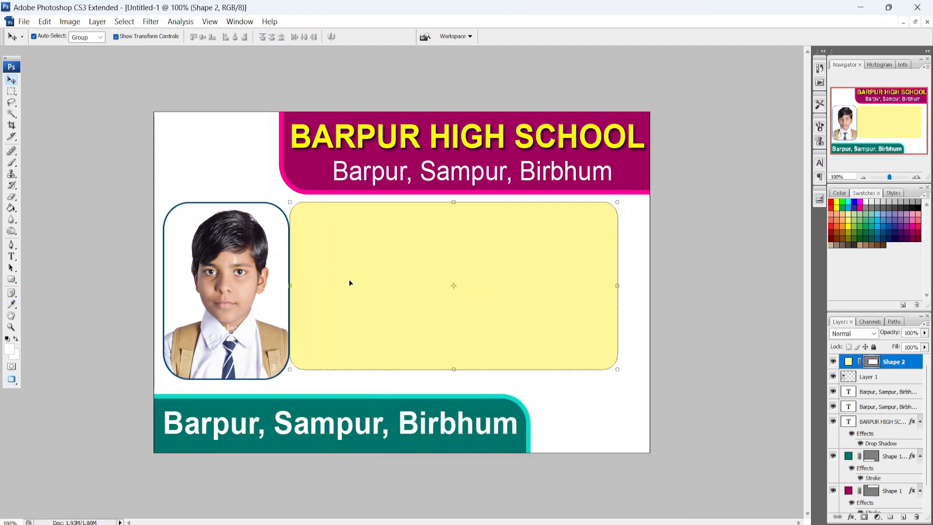
pyautogui.moveTo(458, 373); pyautogui.dragTo(459, 383)
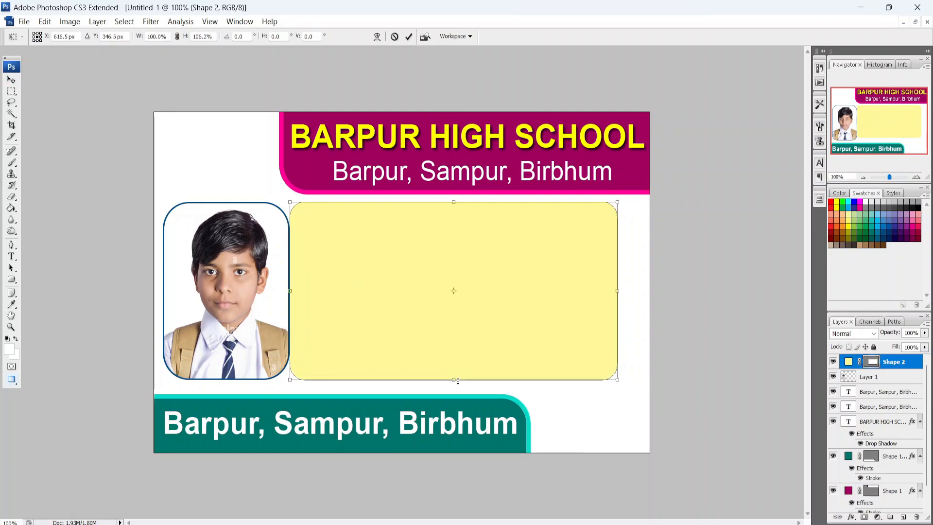
pyautogui.moveTo(618, 290); pyautogui.dragTo(637, 290)
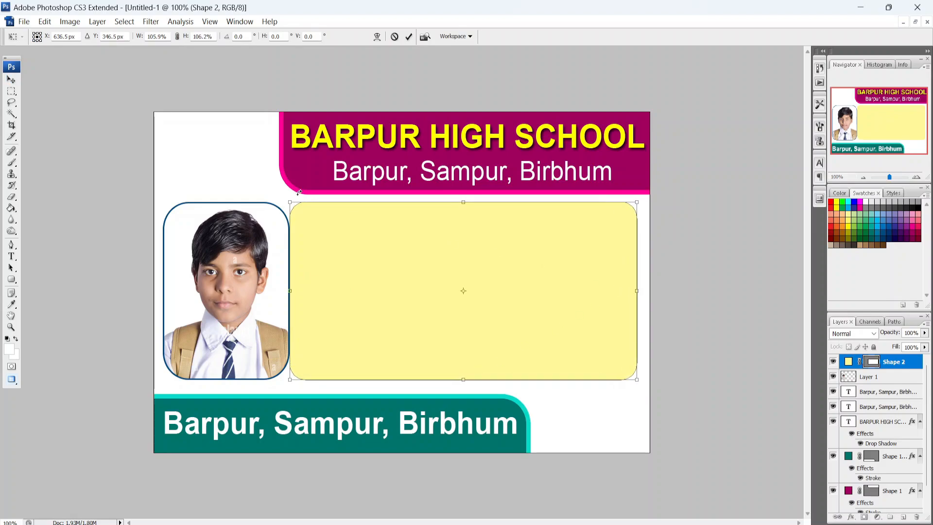
pyautogui.moveTo(465, 198)
pyautogui.mouseDown()
pyautogui.moveTo(465, 214)
pyautogui.moveTo(468, 199)
pyautogui.mouseUp()
pyautogui.moveTo(292, 292); pyautogui.dragTo(302, 291)
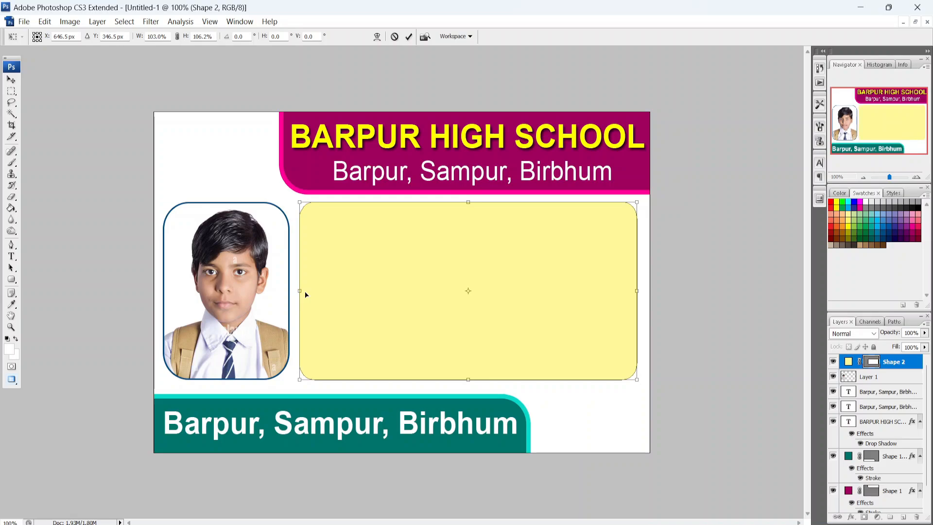
pyautogui.press('Return')
pyautogui.click(695, 260)
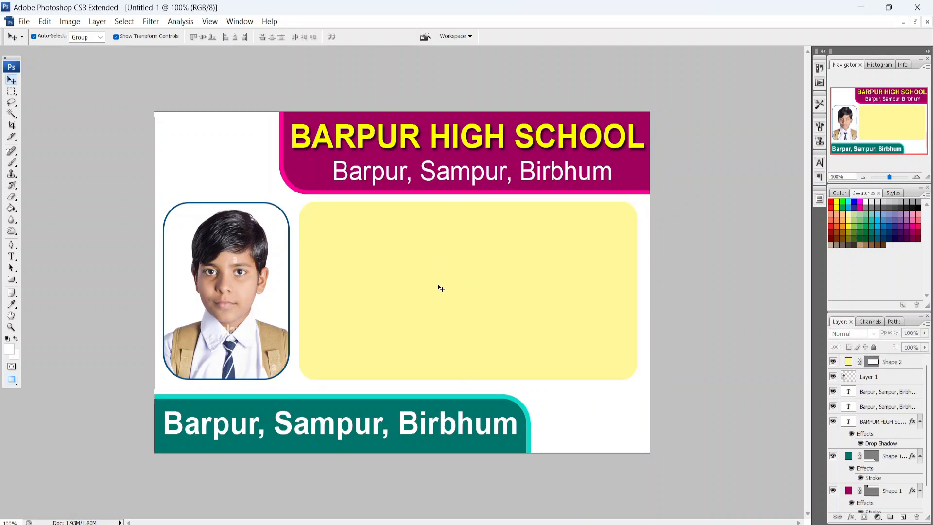
# Add a Drop Shadow to the yellow panel with 94% opacity and a size of 21 px.
pyautogui.click(537, 287)
pyautogui.click(851, 517)
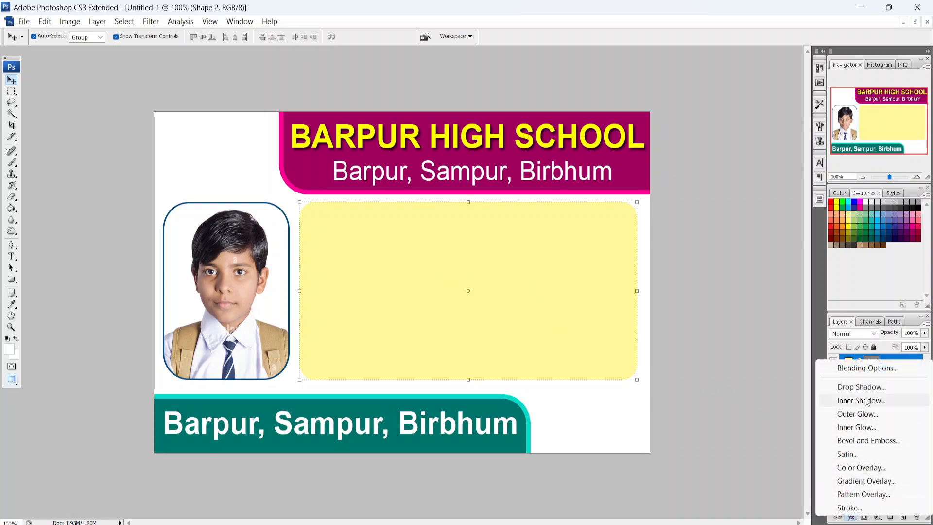
pyautogui.click(867, 387)
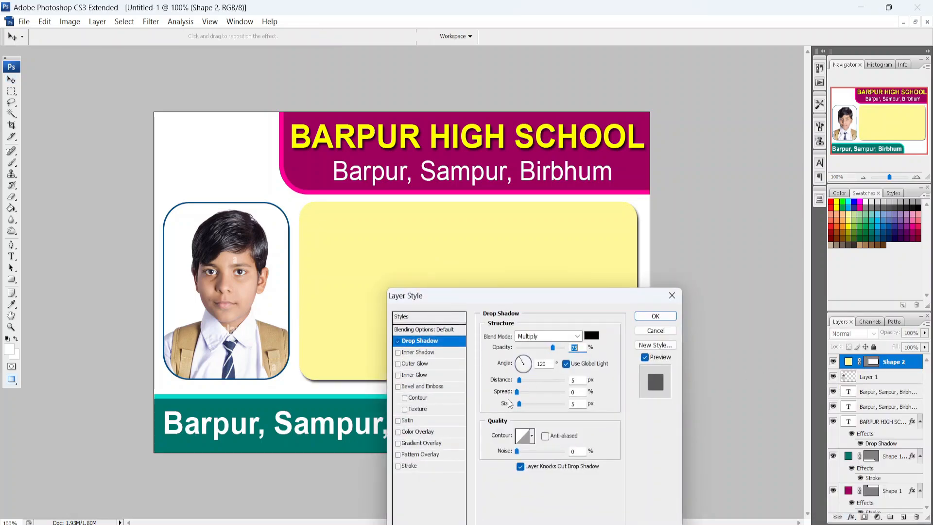
pyautogui.moveTo(519, 403); pyautogui.dragTo(524, 404)
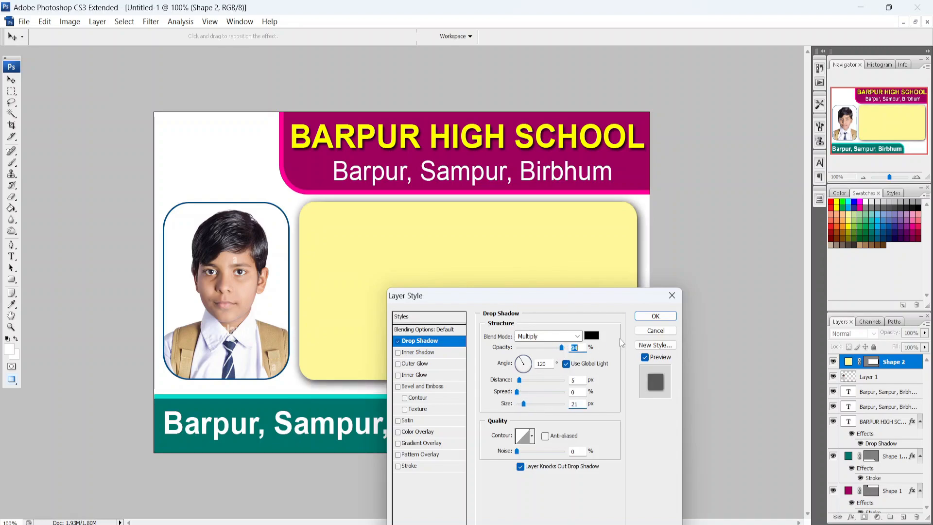
pyautogui.click(661, 316)
pyautogui.click(703, 243)
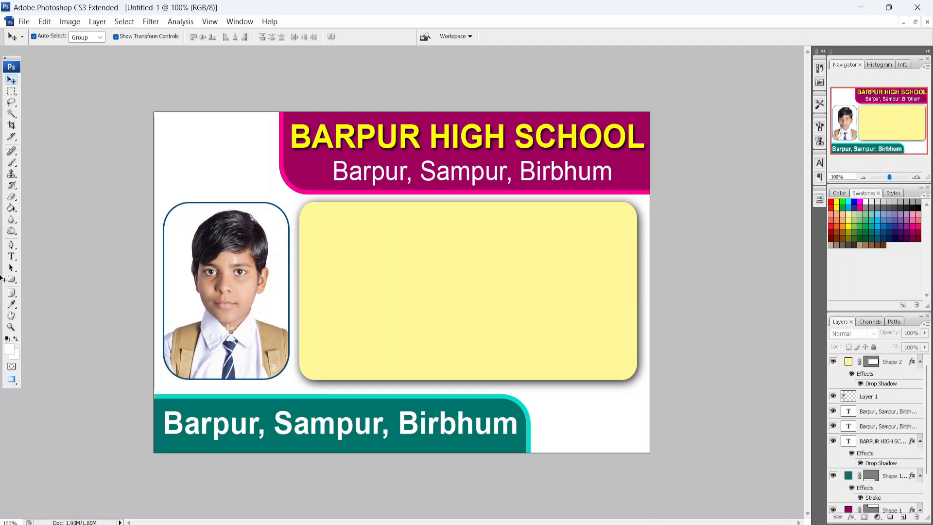
# Add a left-aligned black Arial text block listing the student's name, guardian's name, Class : VIII, Sec : A, roll, date of birth and mobile number.
pyautogui.click(12, 256)
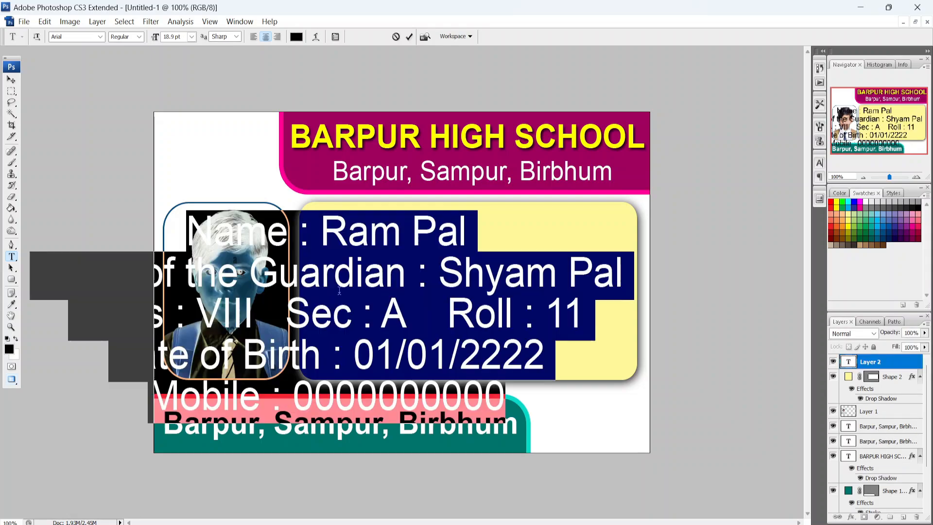
pyautogui.click(254, 37)
pyautogui.click(11, 80)
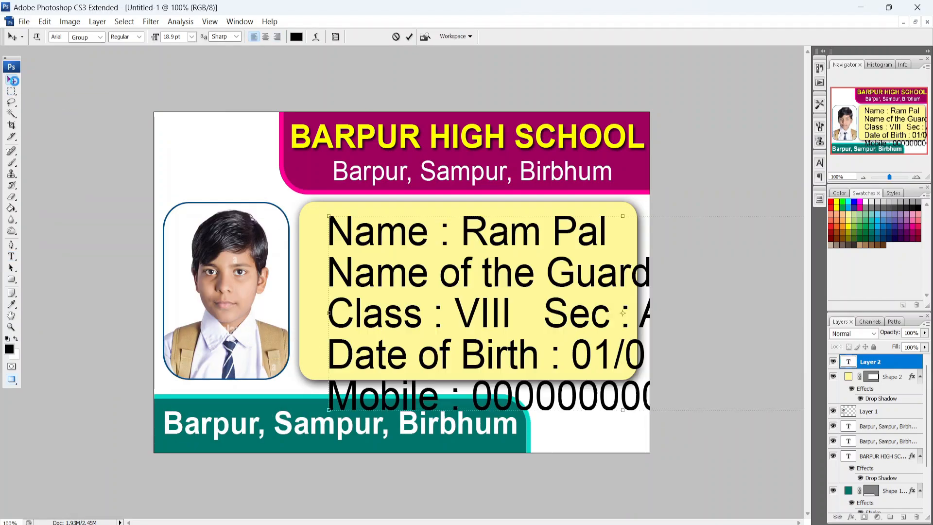
# Scale the student details text down proportionally to about 10.88 pt and move it onto the upper part of the yellow panel.
pyautogui.hotkey('ctrl', 't')
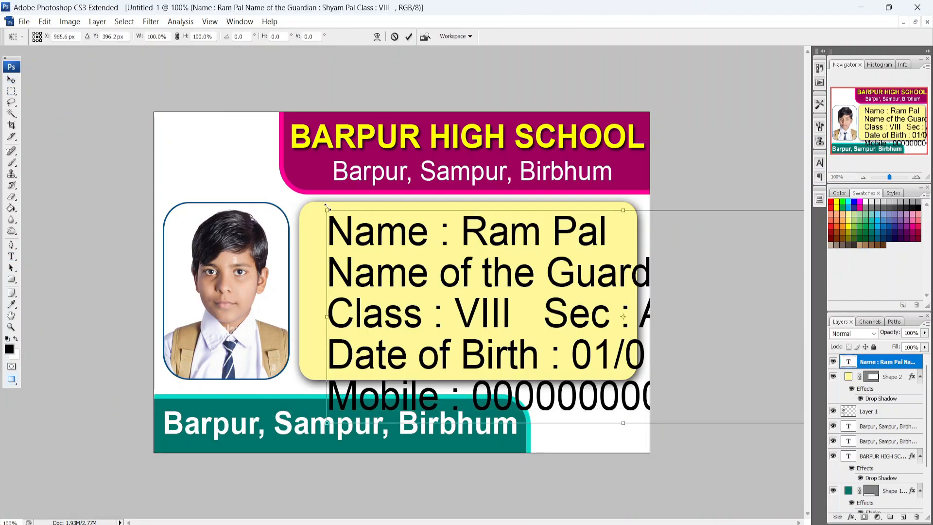
pyautogui.moveTo(327, 209); pyautogui.dragTo(453, 254)
pyautogui.moveTo(512, 338); pyautogui.dragTo(364, 298)
pyautogui.press('Return')
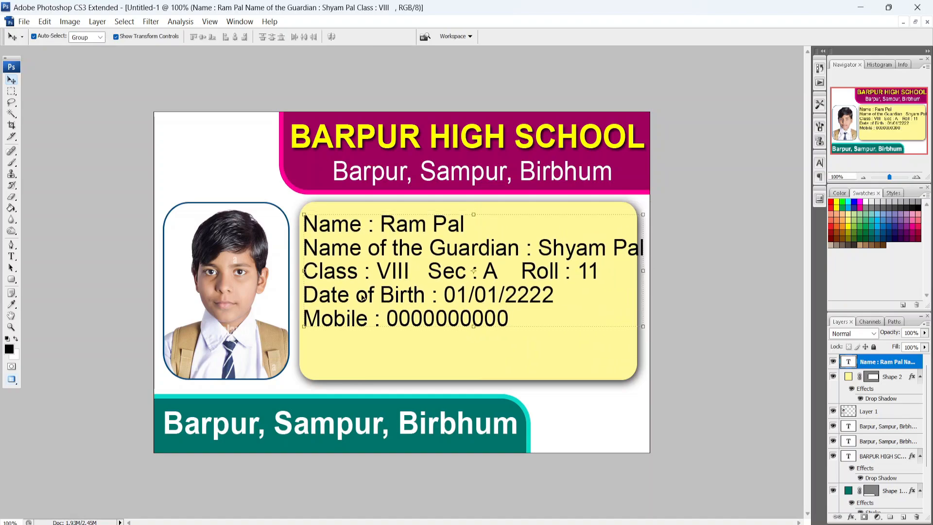
# Increase the leading of the whole student details text to 16 pt so its lines spread over the yellow panel's height.
pyautogui.click(15, 256)
pyautogui.click(324, 251)
pyautogui.hotkey('ctrl', 'a')
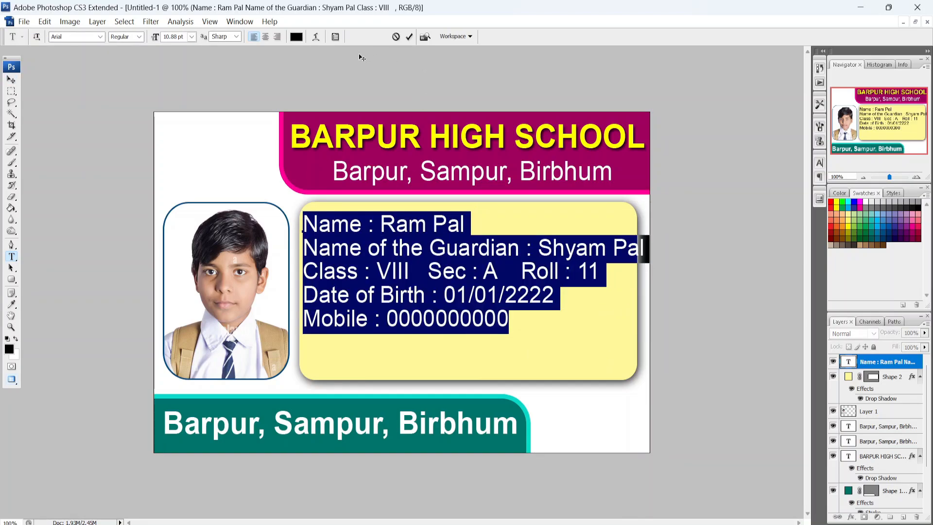
pyautogui.click(336, 37)
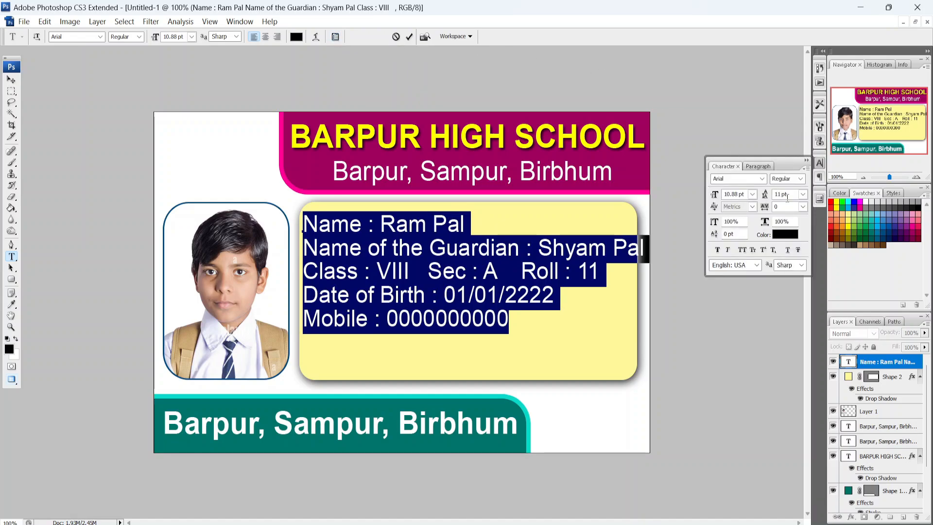
pyautogui.click(803, 195)
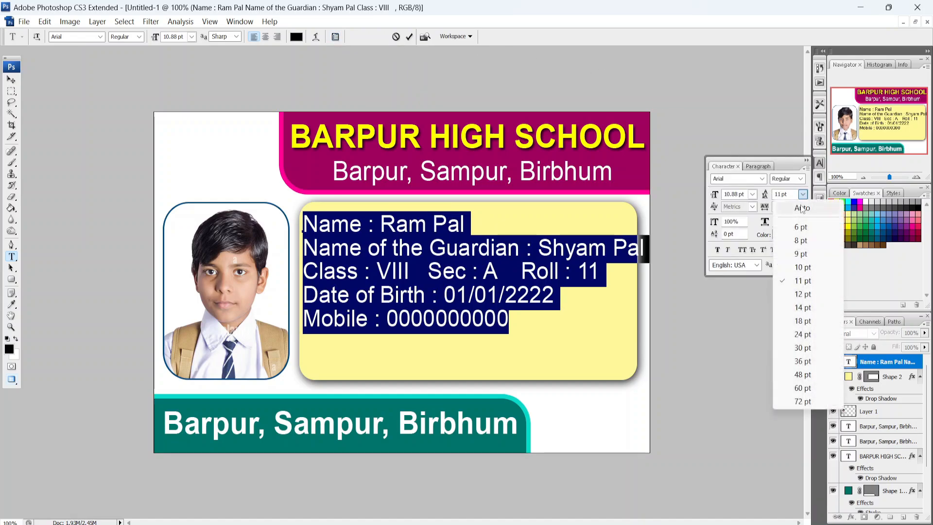
pyautogui.click(835, 207)
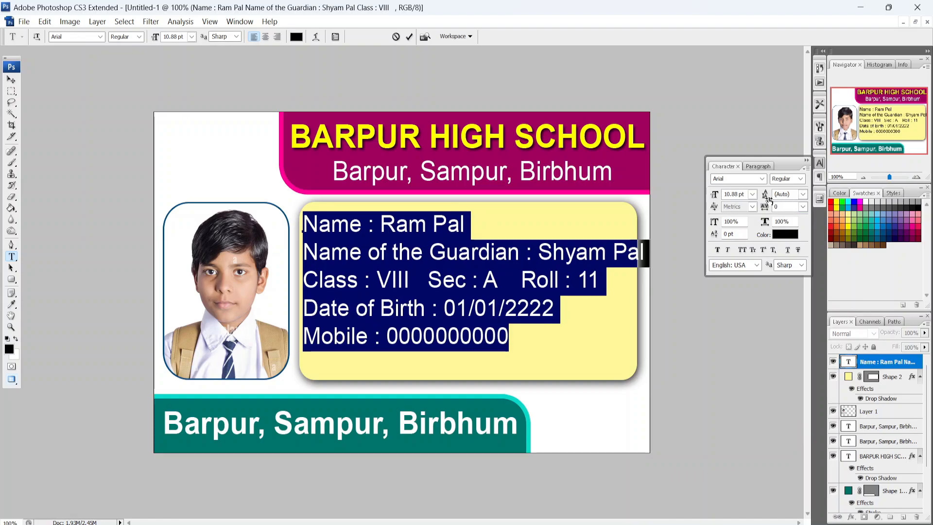
pyautogui.moveTo(766, 198); pyautogui.dragTo(773, 200)
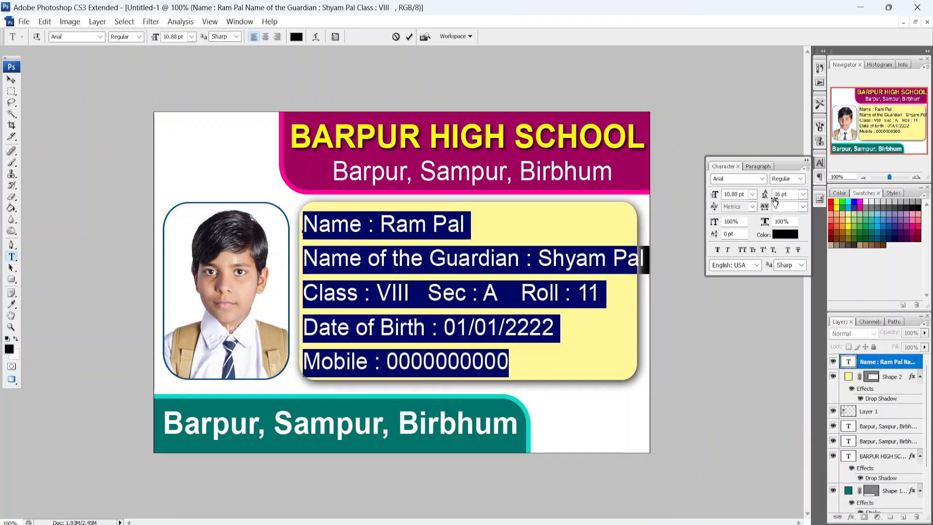
pyautogui.click(593, 253)
# Set the font style of the student's name line to Arial Black.
pyautogui.moveTo(302, 225); pyautogui.dragTo(464, 224)
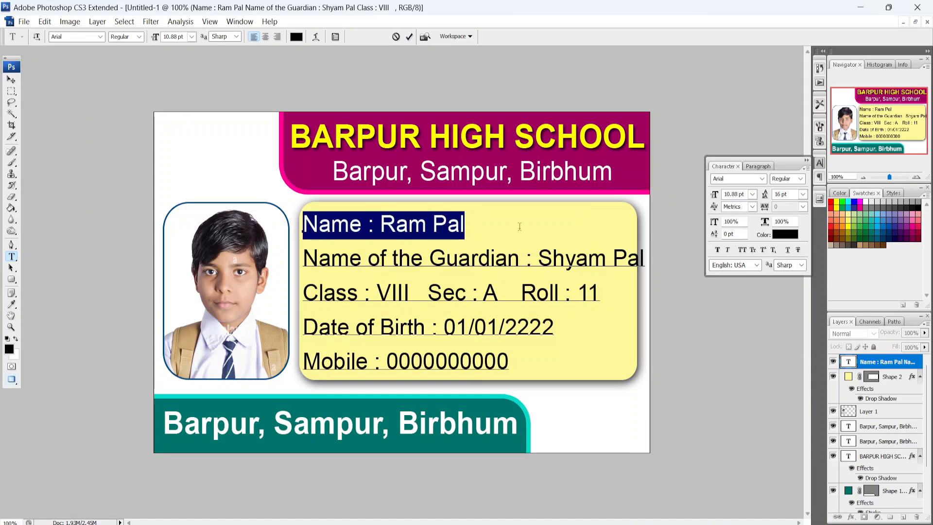
pyautogui.click(140, 37)
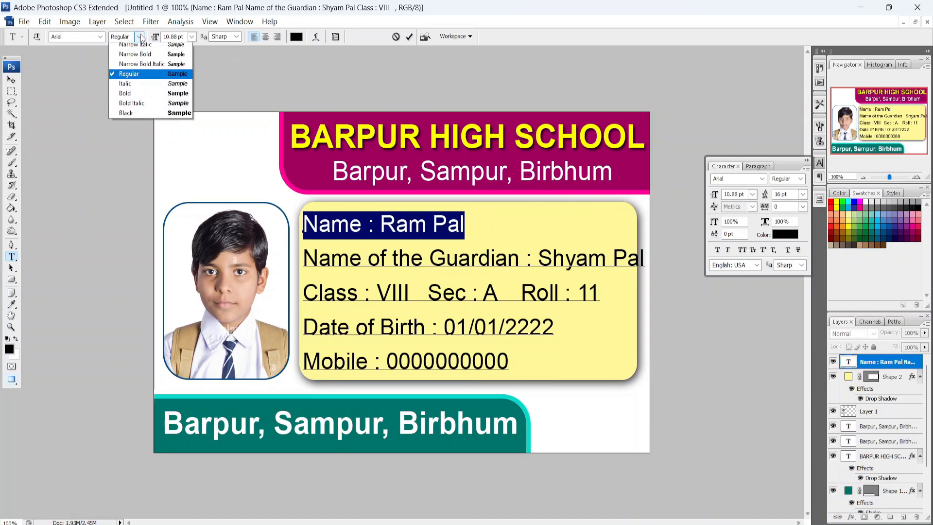
pyautogui.click(126, 131)
pyautogui.click(372, 225)
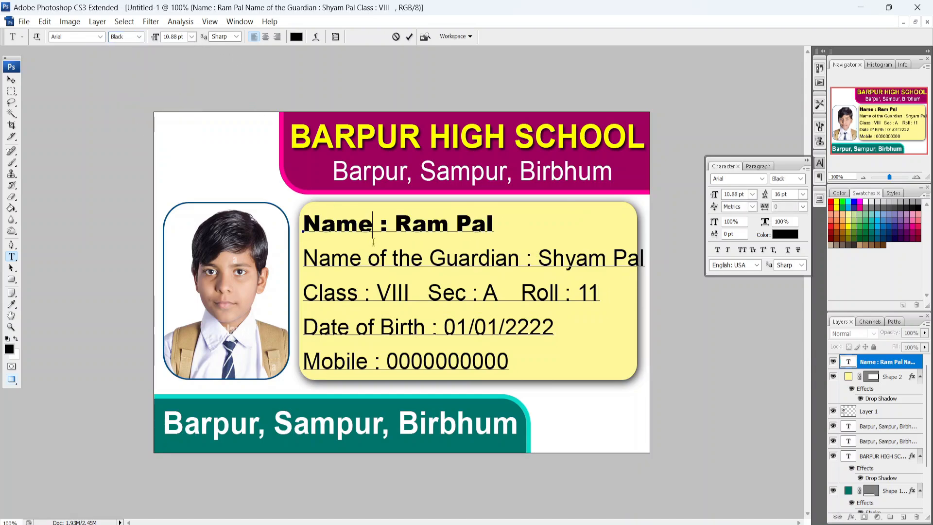
# Color the guardian, class, date of birth and mobile lines pure blue.
pyautogui.moveTo(304, 260); pyautogui.dragTo(509, 369)
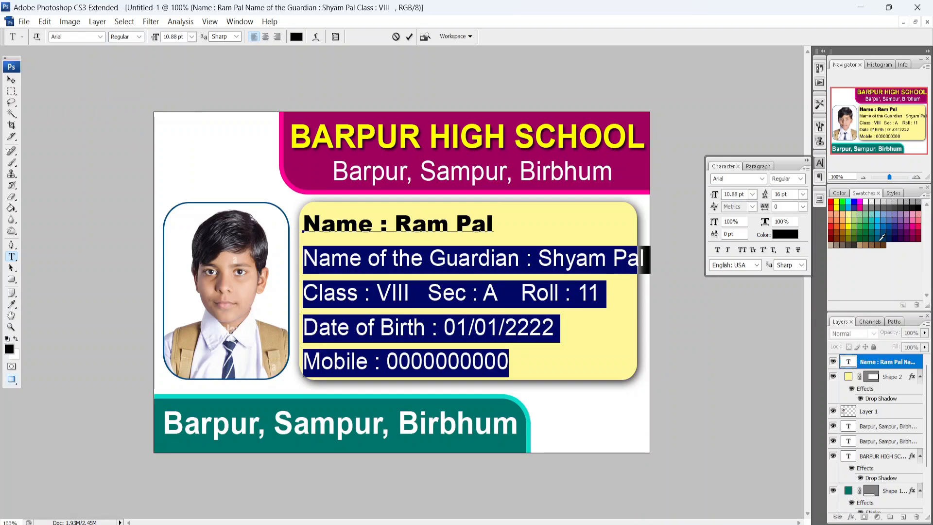
pyautogui.click(854, 201)
pyautogui.click(537, 293)
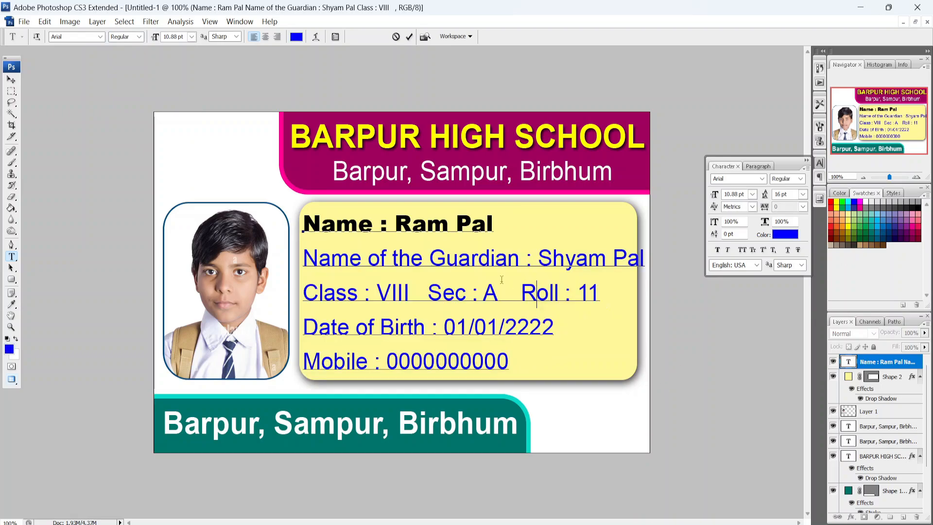
# Set the font style of the mobile line to Arial Black.
pyautogui.moveTo(304, 367); pyautogui.dragTo(509, 368)
pyautogui.click(508, 289)
pyautogui.moveTo(298, 361); pyautogui.dragTo(509, 368)
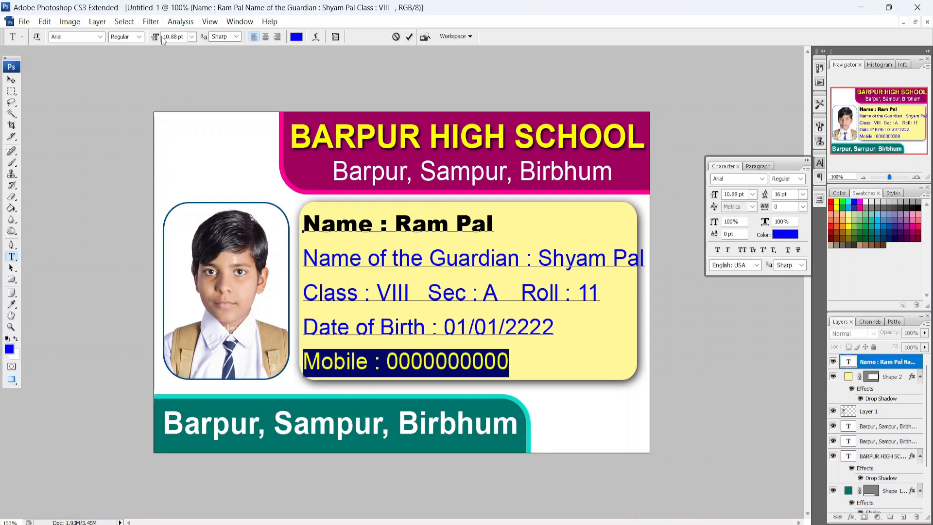
pyautogui.click(139, 37)
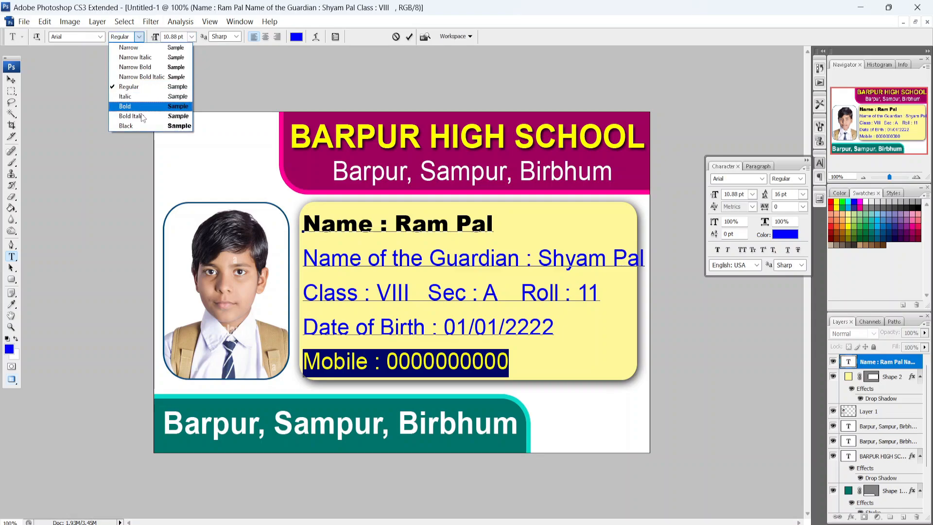
pyautogui.click(144, 117)
pyautogui.click(487, 328)
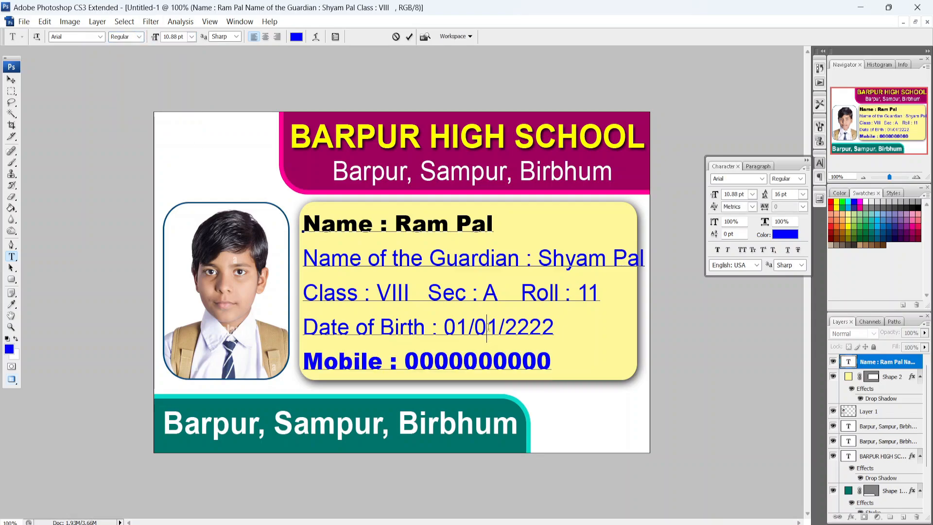
# Narrow the student details text horizontally so the guardian line fits inside the yellow panel.
pyautogui.hotkey('ctrl', 'Return')
pyautogui.hotkey('ctrl', 't')
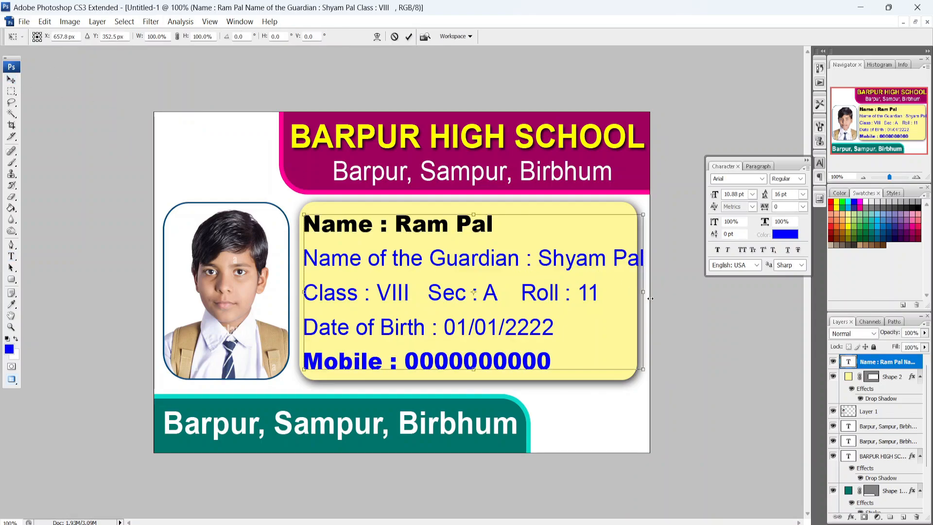
pyautogui.moveTo(646, 294); pyautogui.dragTo(630, 299)
pyautogui.press('Return')
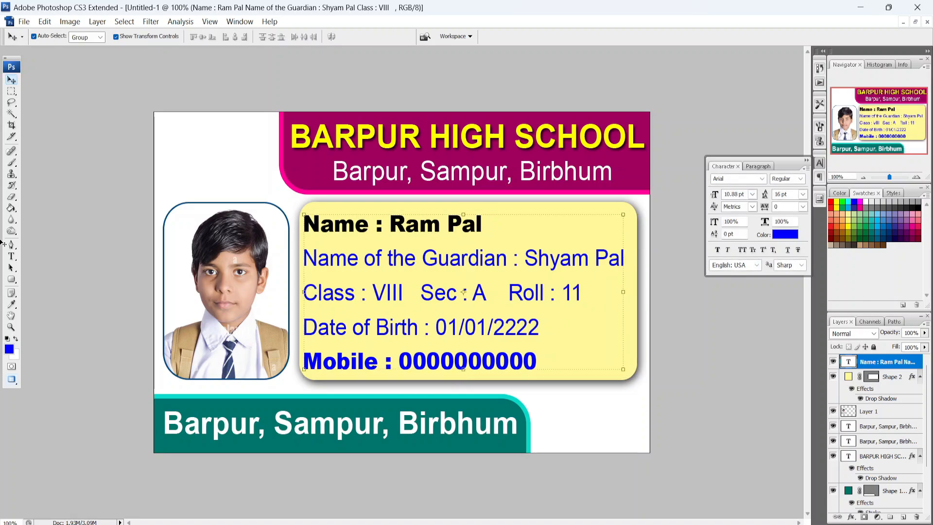
# Set the guardian, class and date of birth lines to Arial Bold Italic.
pyautogui.click(12, 256)
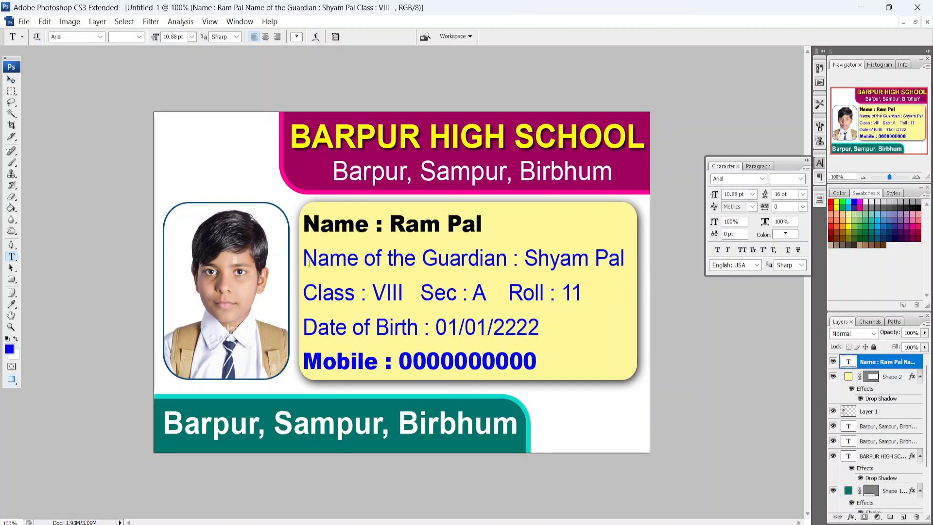
pyautogui.moveTo(304, 259); pyautogui.dragTo(540, 330)
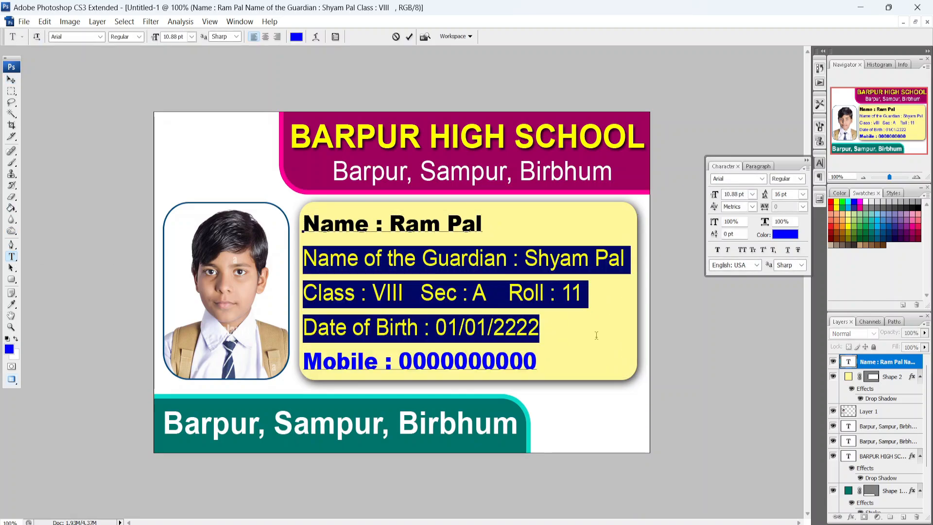
pyautogui.click(128, 37)
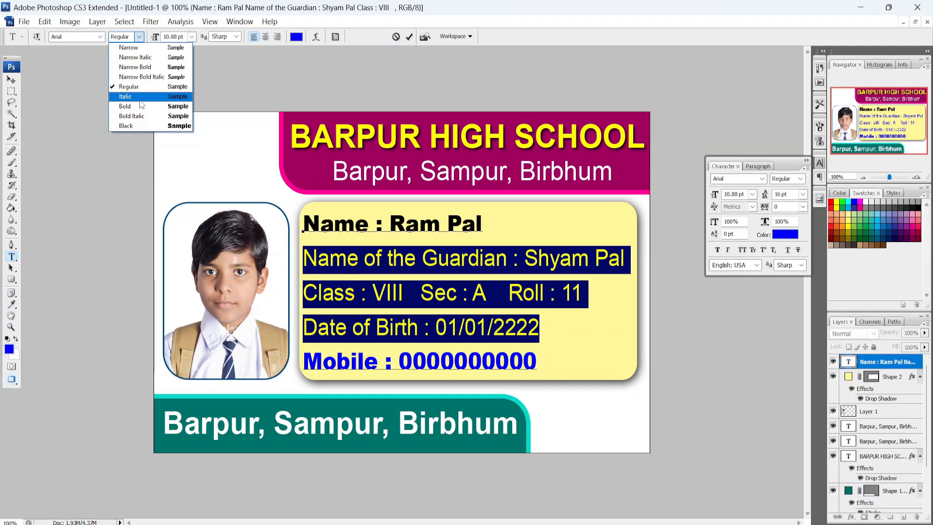
pyautogui.click(141, 116)
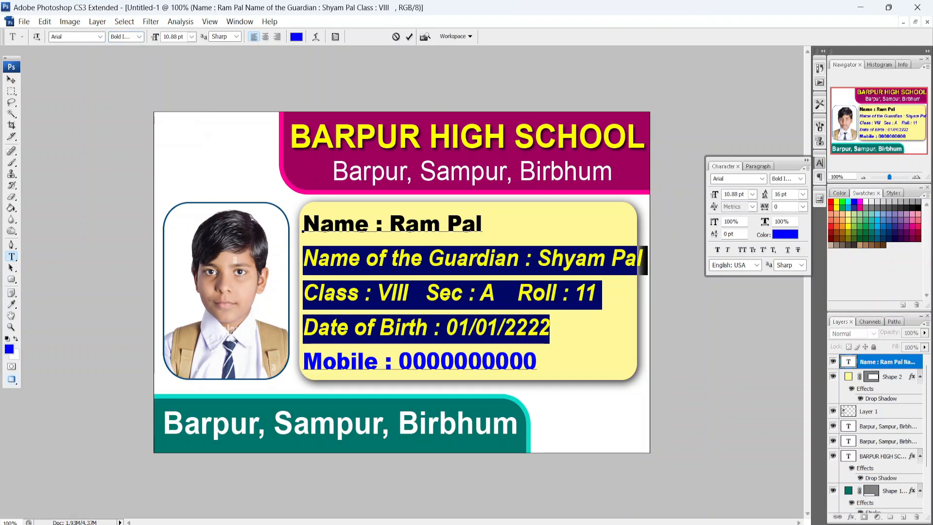
pyautogui.click(506, 275)
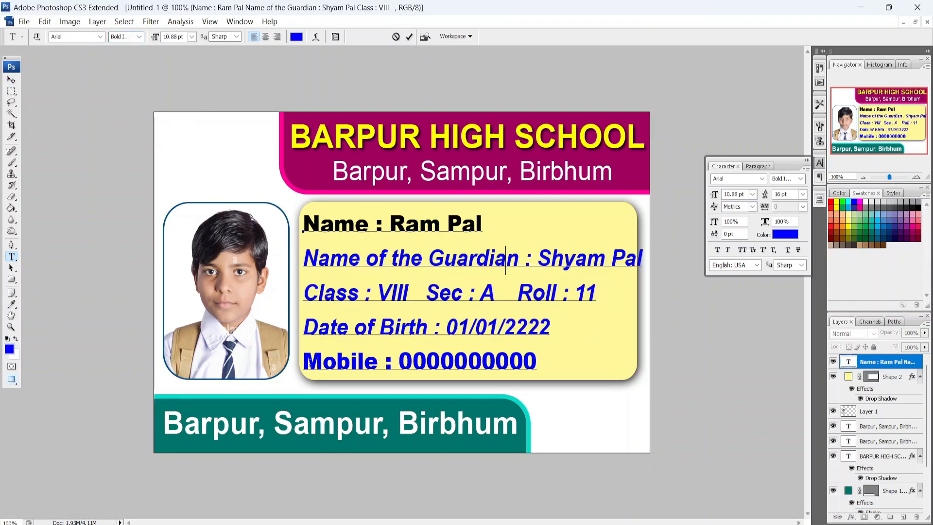
# Color the mobile line dark red.
pyautogui.moveTo(303, 364); pyautogui.dragTo(552, 370)
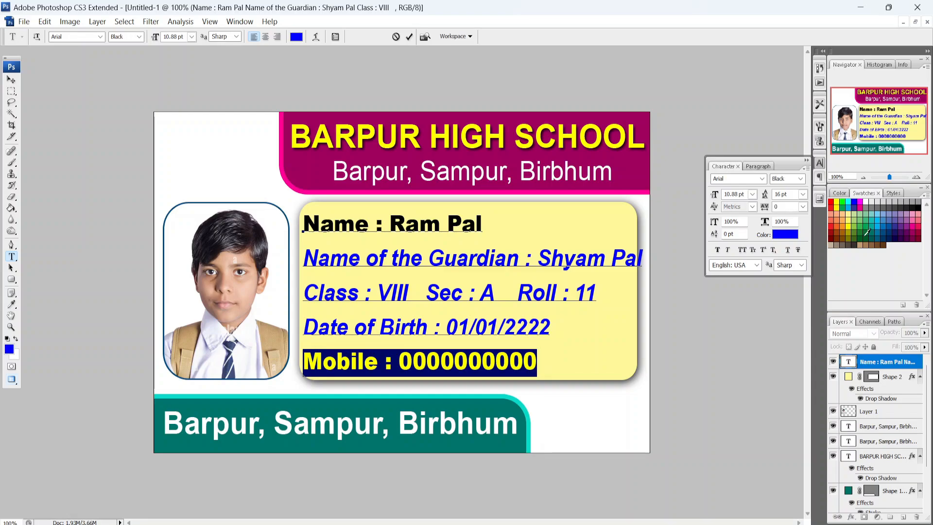
pyautogui.click(830, 233)
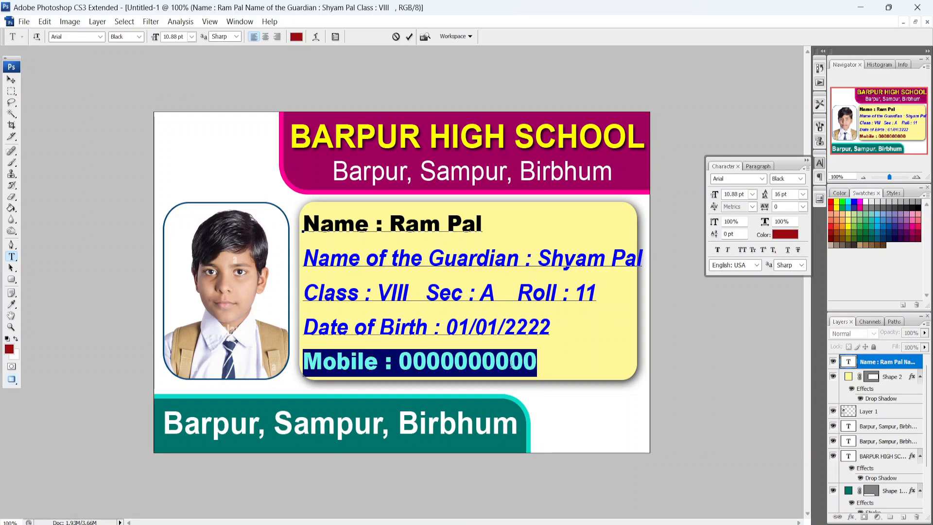
pyautogui.click(511, 364)
# Compress the student details text to 95% of its width to keep it within the yellow panel.
pyautogui.click(12, 81)
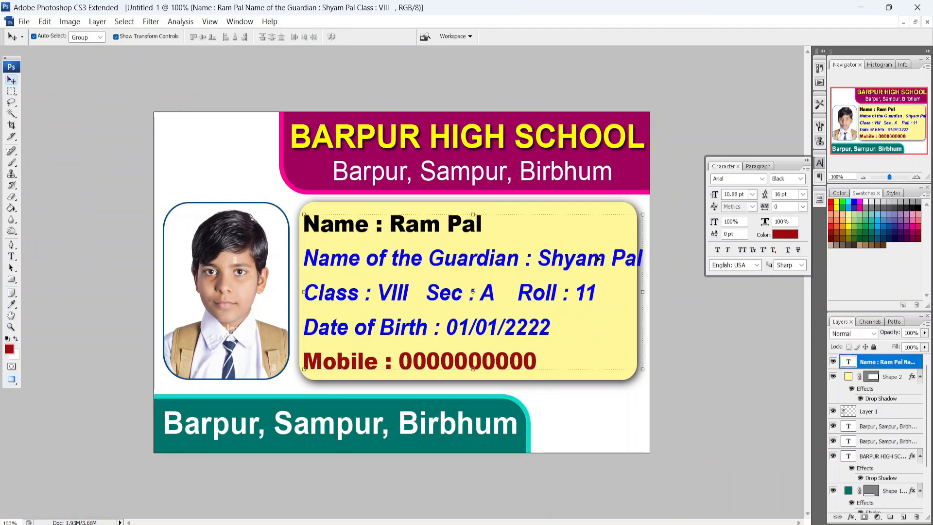
pyautogui.moveTo(645, 295); pyautogui.dragTo(628, 299)
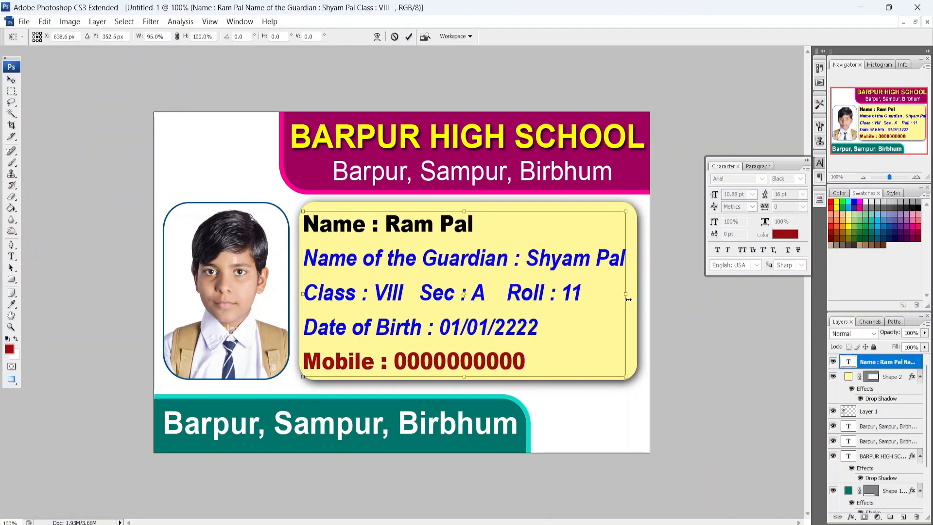
pyautogui.press('Return')
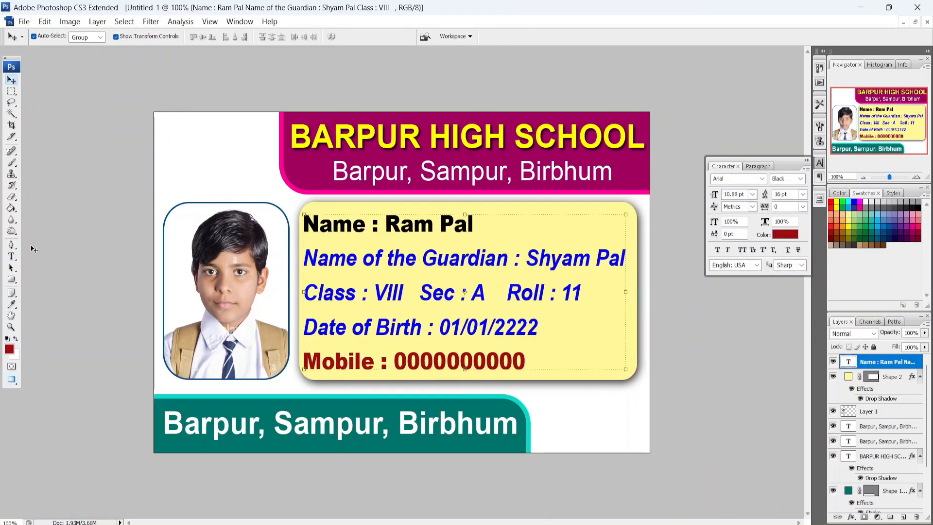
# Enlarge the student's name line to 13.88 pt and nudge the whole details text slightly right and down within the panel.
pyautogui.click(12, 256)
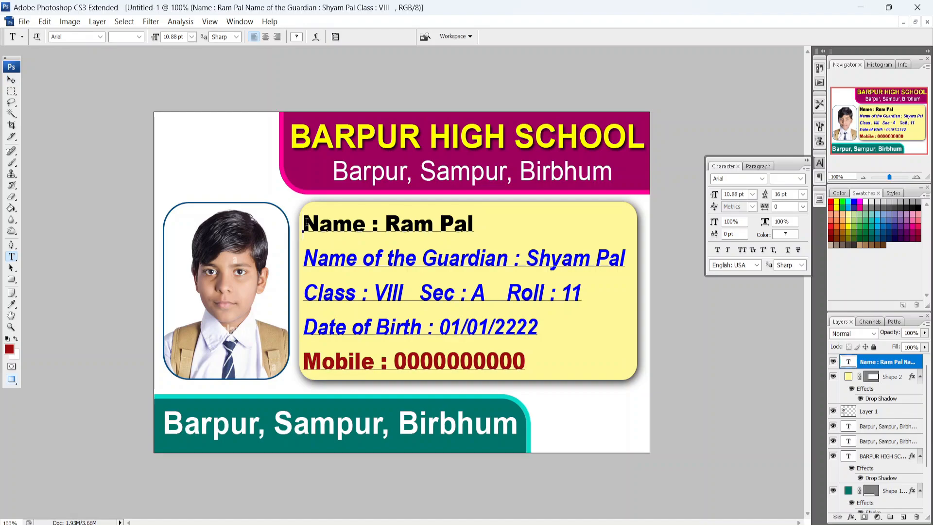
pyautogui.moveTo(305, 224); pyautogui.dragTo(518, 222)
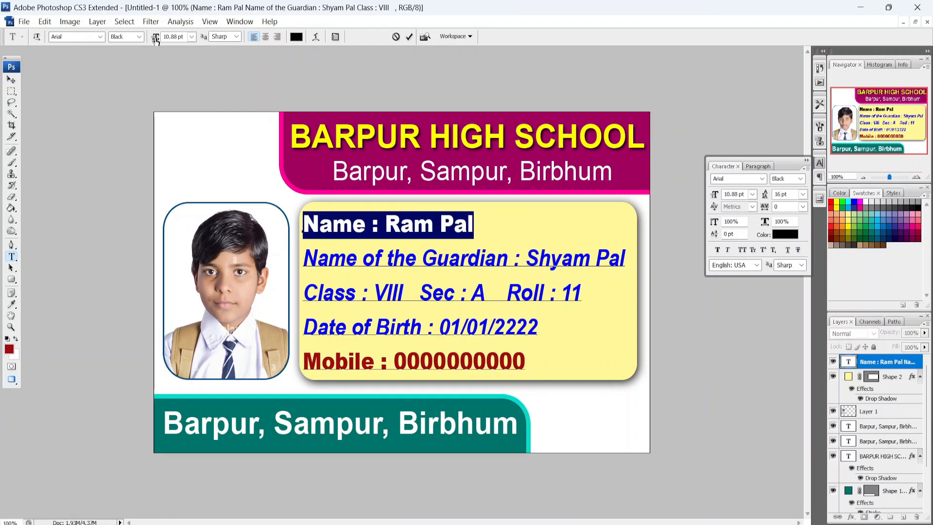
pyautogui.moveTo(157, 39); pyautogui.dragTo(160, 39)
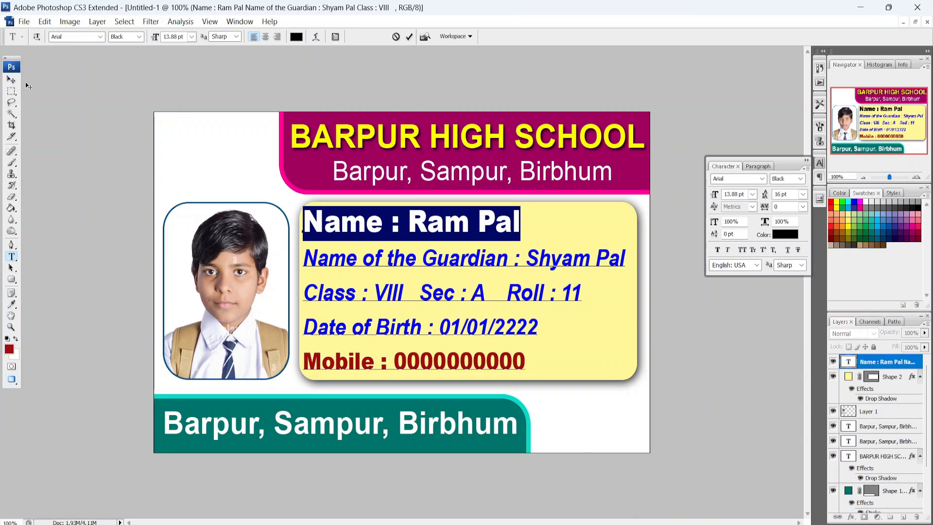
pyautogui.click(12, 82)
pyautogui.moveTo(382, 261); pyautogui.dragTo(385, 262)
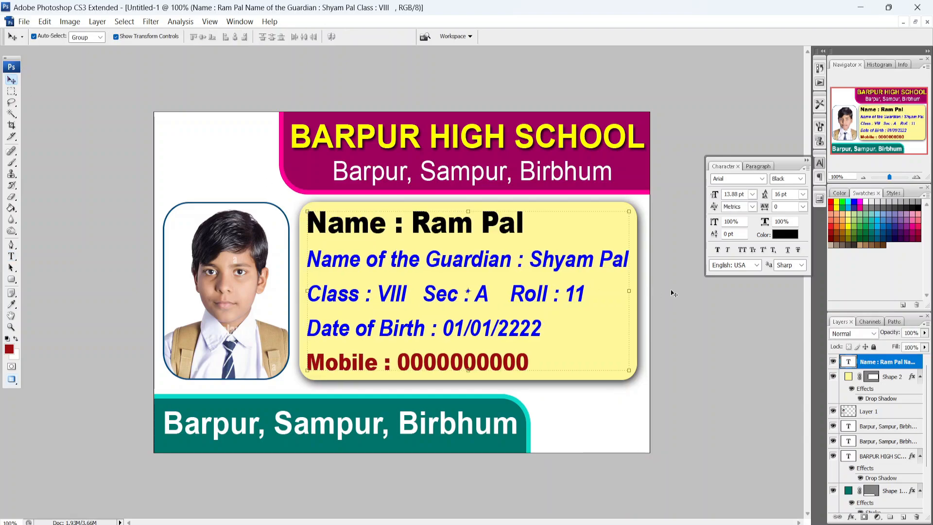
# Add a two-line text in the card's upper-left white area reading Student Id with a placeholder student ID number beneath it.
pyautogui.click(688, 307)
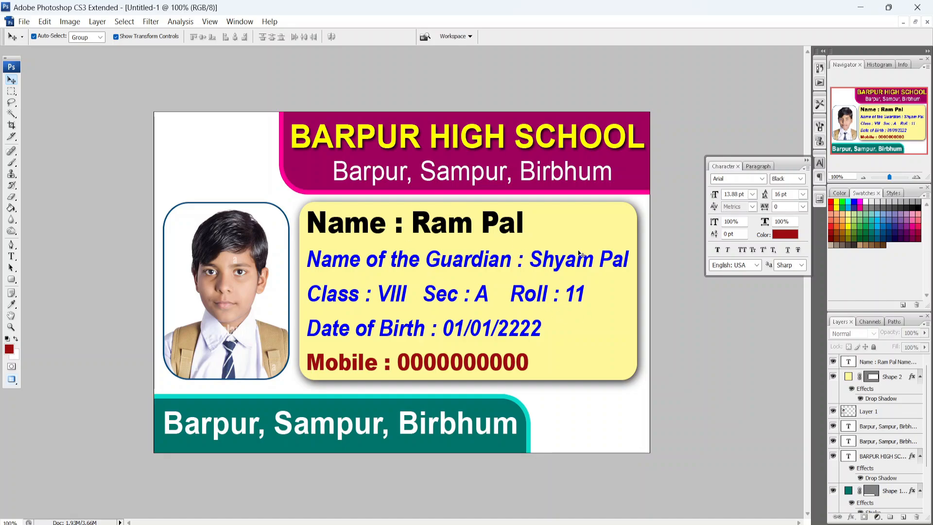
pyautogui.click(14, 261)
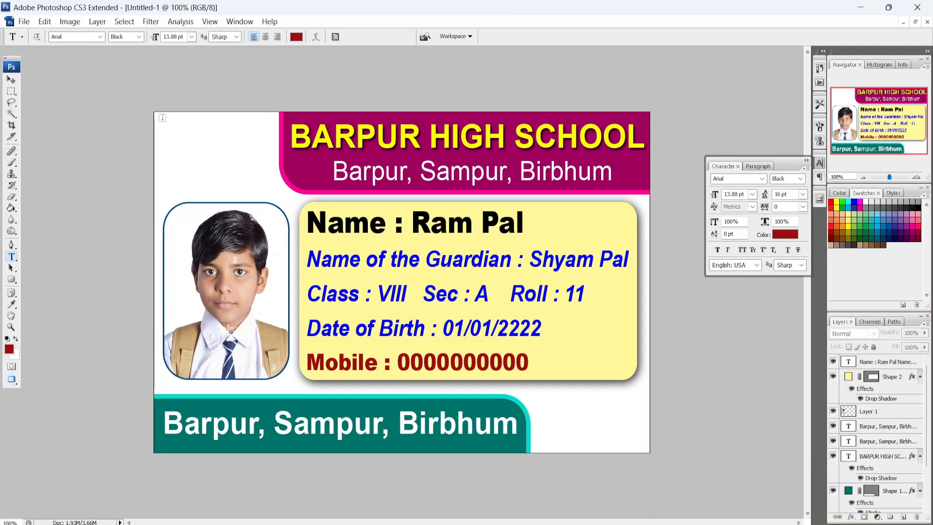
pyautogui.click(166, 139)
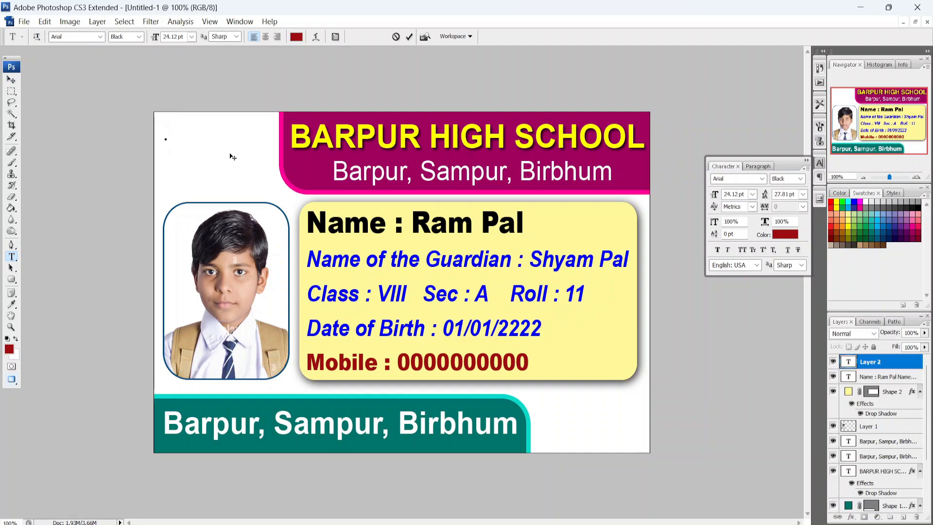
pyautogui.write('Stu')
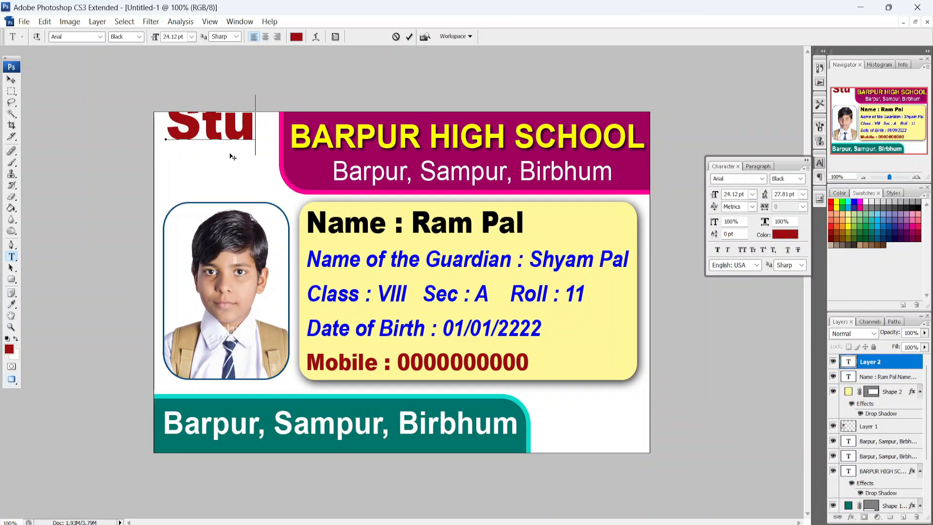
pyautogui.write('dent id')
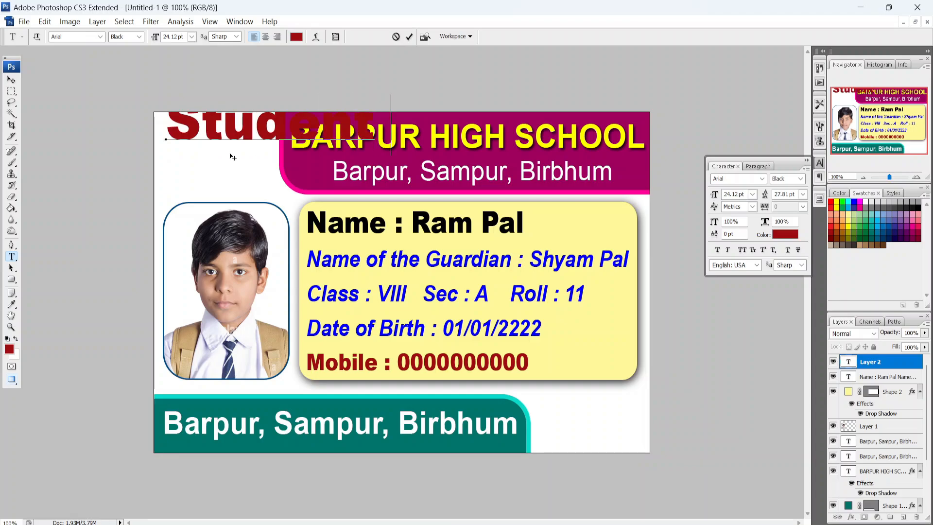
pyautogui.press('Return')
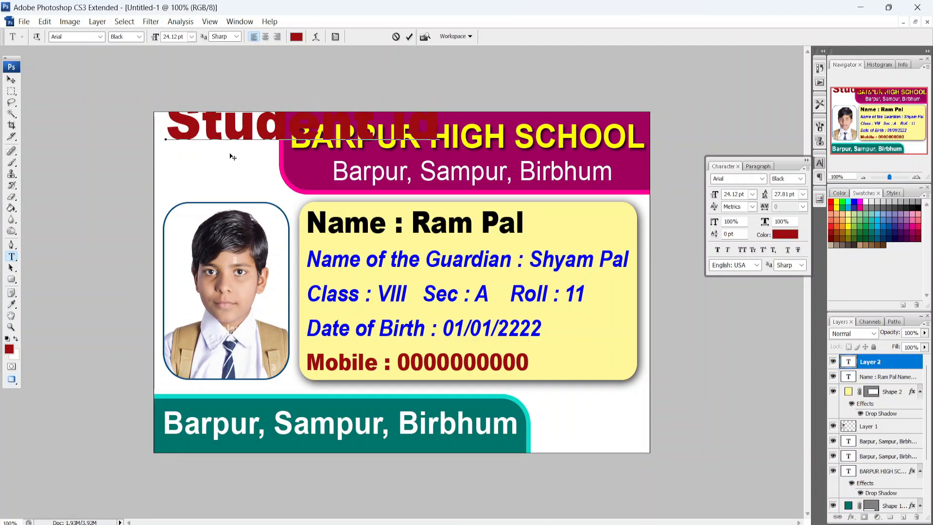
pyautogui.write('000000000000000')
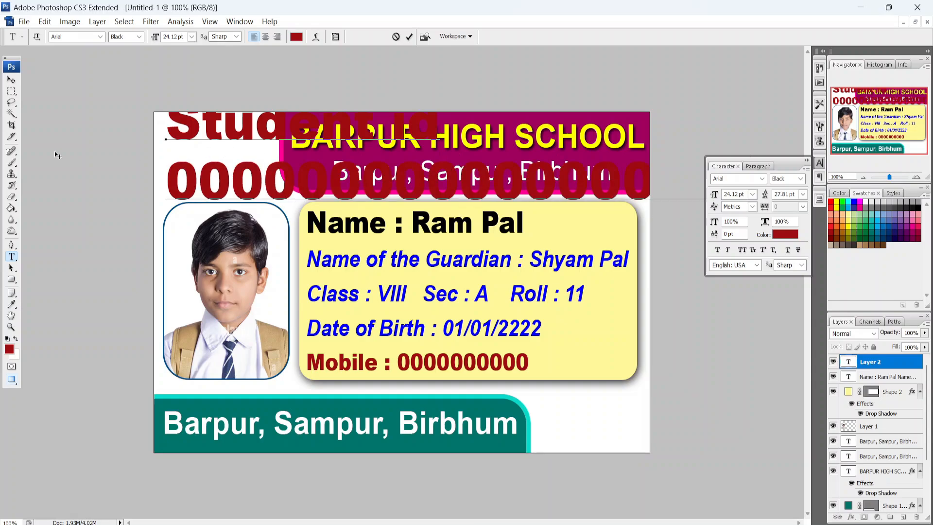
pyautogui.press('BackSpace')
pyautogui.press('BackSpace')
pyautogui.press('BackSpace')
pyautogui.press('BackSpace')
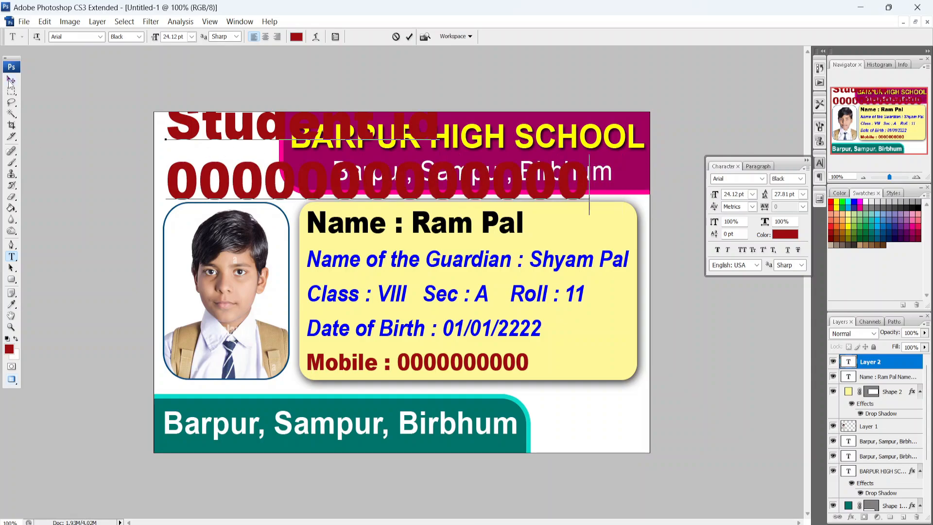
pyautogui.click(10, 80)
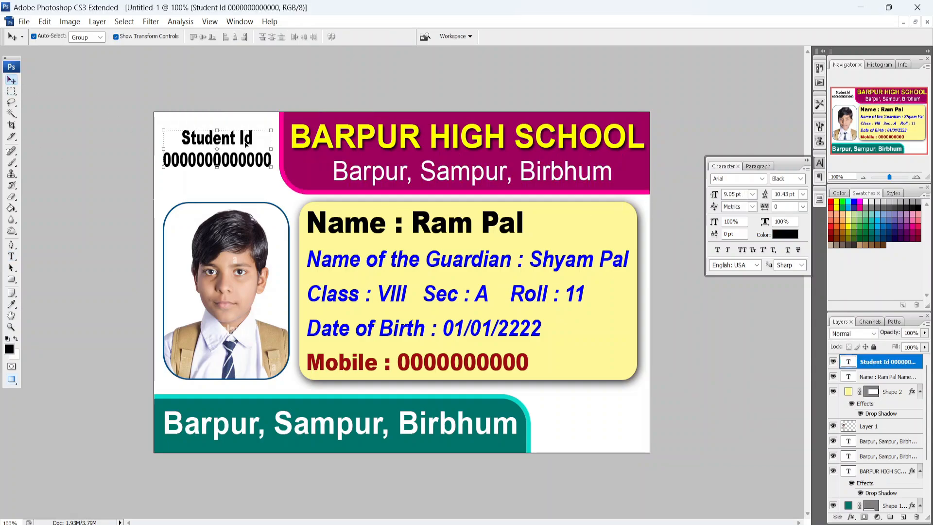
# Nudge the Student Id text block slightly down above the photo.
pyautogui.press('Down')
pyautogui.press('Down')
pyautogui.press('Down')
pyautogui.press('Down')
pyautogui.press('Down')
pyautogui.press('Down')
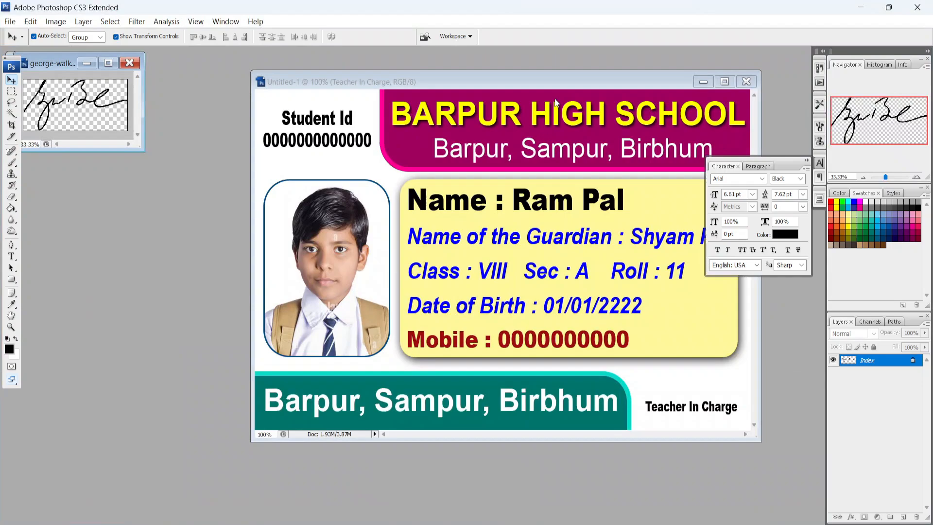
# Shift the card document clear of the floating panel and move the Teacher In Charge text slightly down beside the footer band.
pyautogui.click(539, 78)
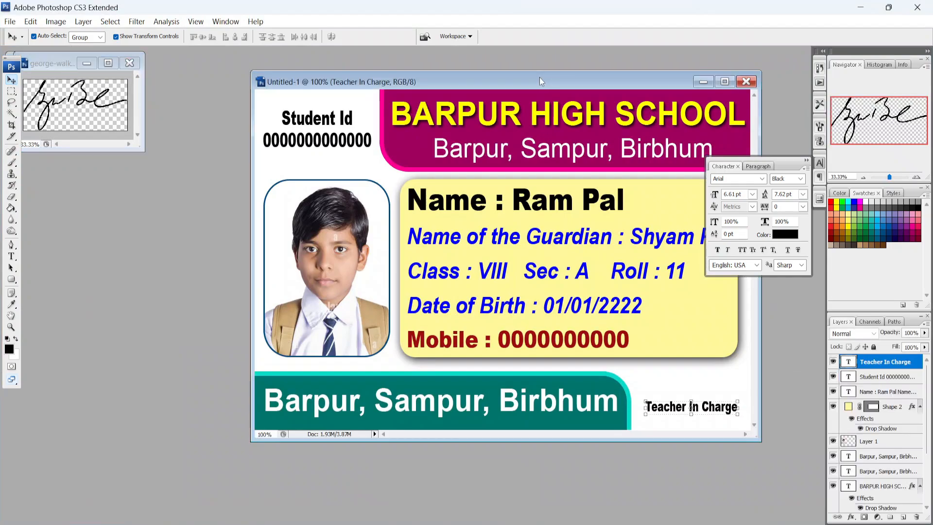
pyautogui.moveTo(539, 77); pyautogui.dragTo(489, 80)
pyautogui.click(489, 80)
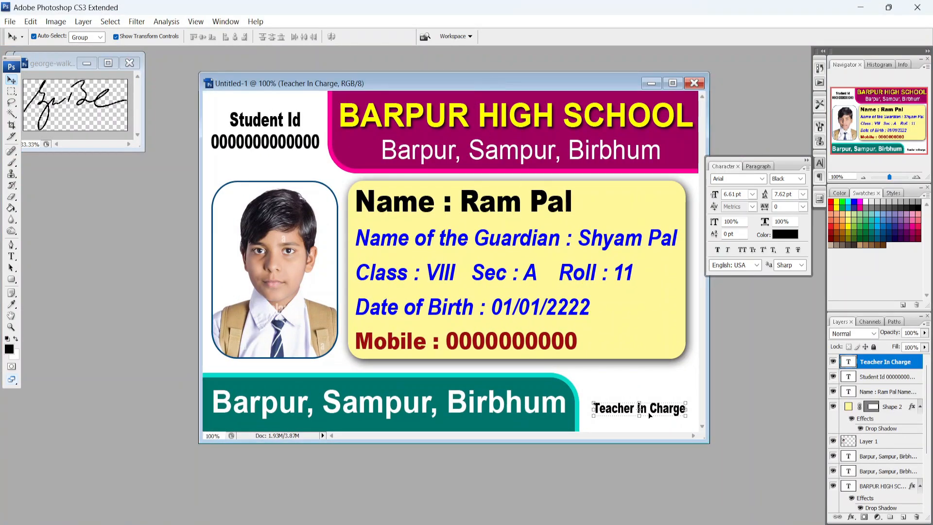
pyautogui.moveTo(652, 412); pyautogui.dragTo(651, 417)
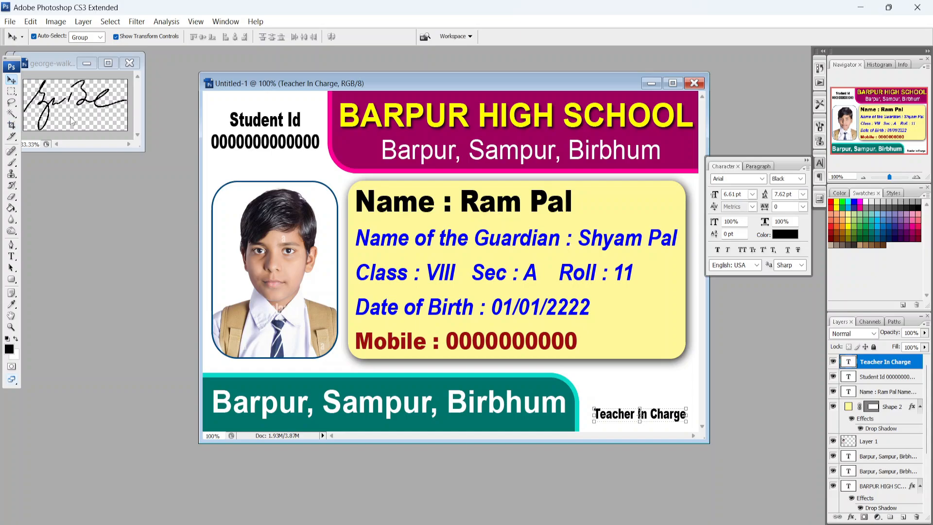
# Try to copy the signature into the ID card document, enlarging the signature image's window for another attempt.
pyautogui.moveTo(99, 98); pyautogui.dragTo(543, 343)
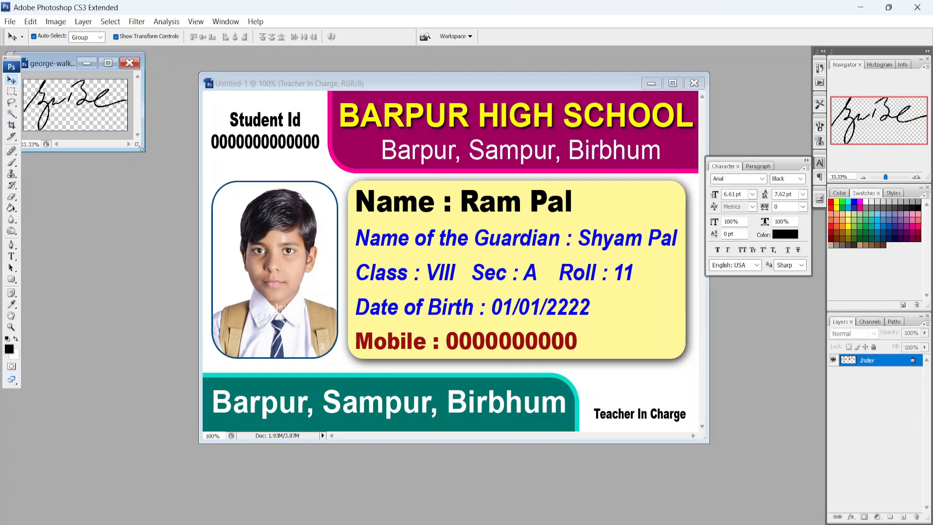
pyautogui.moveTo(138, 146); pyautogui.dragTo(232, 239)
pyautogui.click(55, 21)
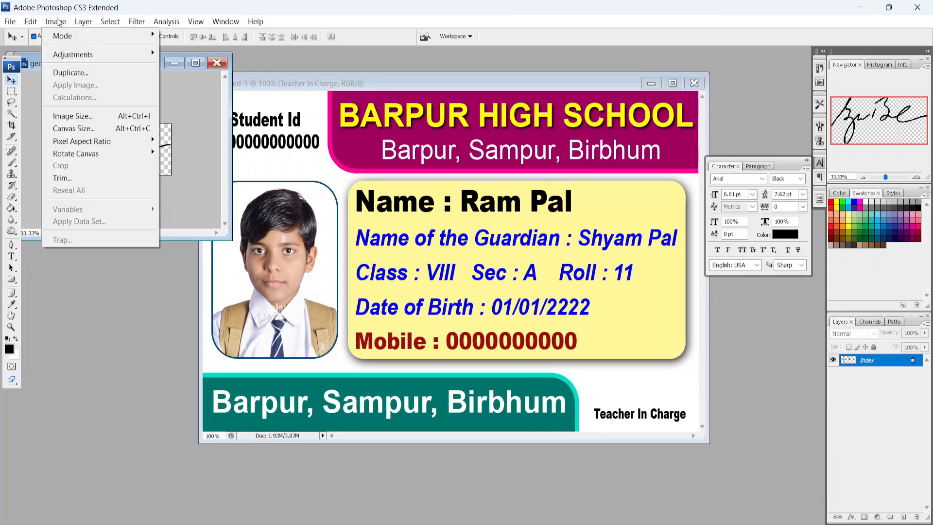
pyautogui.click(28, 98)
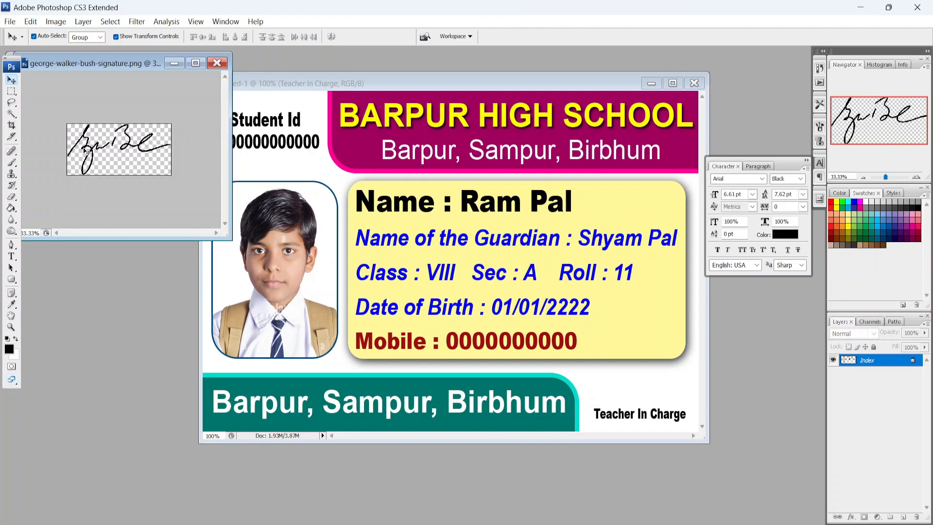
pyautogui.moveTo(84, 149)
pyautogui.mouseDown()
pyautogui.moveTo(375, 296)
pyautogui.moveTo(551, 310)
pyautogui.mouseUp()
# Select the entire signature image and copy it into the ID card document as a new layer.
pyautogui.click(12, 91)
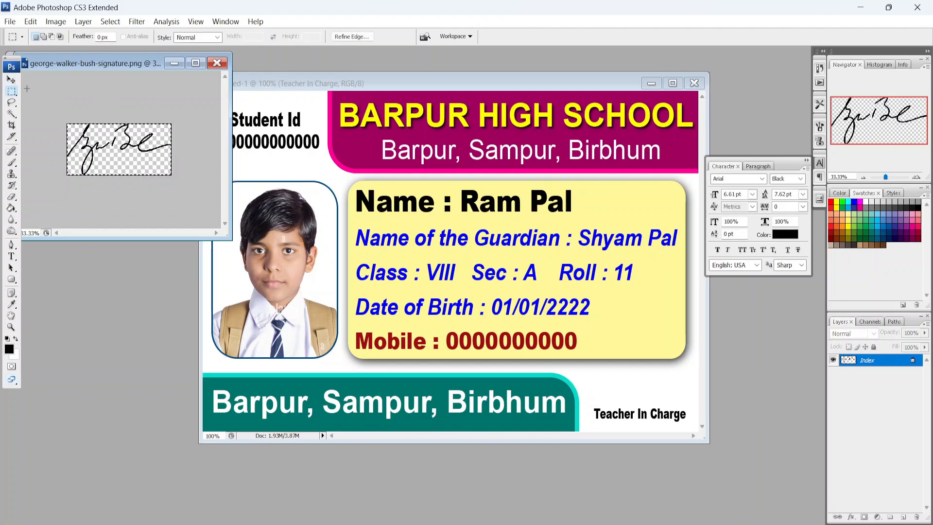
pyautogui.press('v')
pyautogui.moveTo(130, 150)
pyautogui.mouseDown()
pyautogui.moveTo(496, 306)
pyautogui.moveTo(525, 287)
pyautogui.mouseUp()
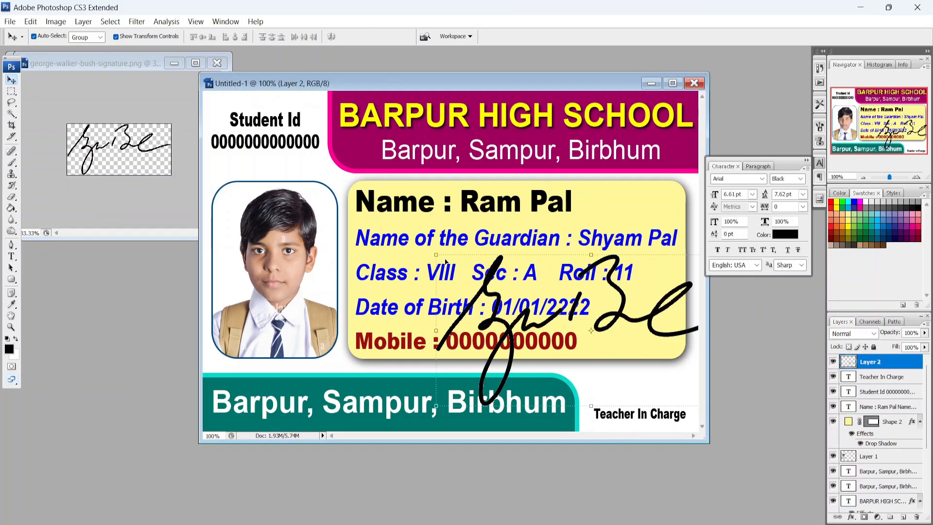
# Scale the signature to 23.8% width and 21.2% height, placed above the Teacher In Charge text, and maximize the card document.
pyautogui.moveTo(446, 262)
pyautogui.mouseDown()
pyautogui.moveTo(624, 351)
pyautogui.moveTo(677, 357)
pyautogui.moveTo(681, 370)
pyautogui.moveTo(498, 337)
pyautogui.moveTo(507, 349)
pyautogui.moveTo(626, 379)
pyautogui.moveTo(674, 411)
pyautogui.mouseUp()
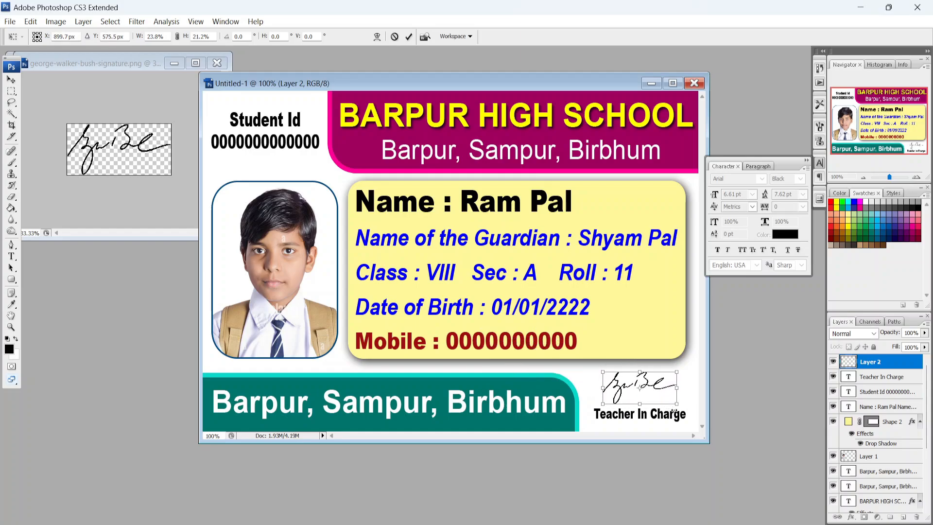
pyautogui.press('Return')
pyautogui.click(673, 84)
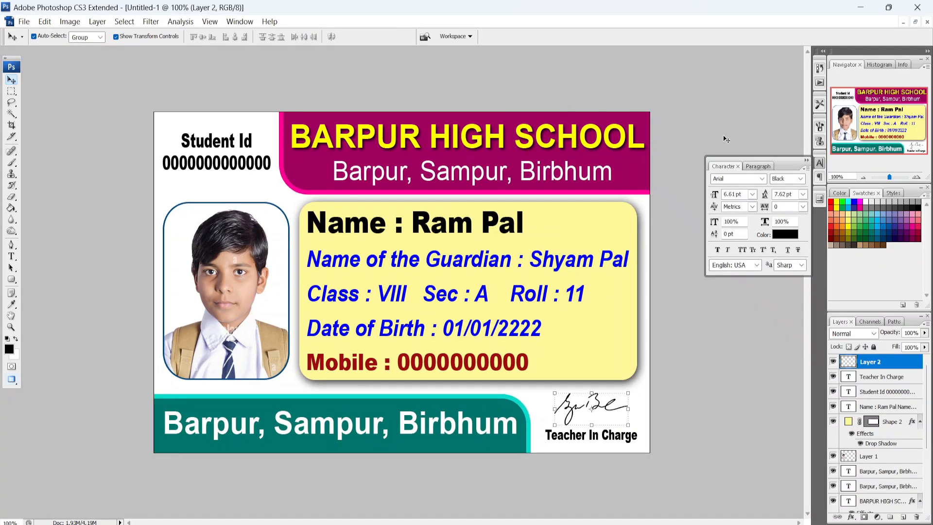
pyautogui.click(807, 160)
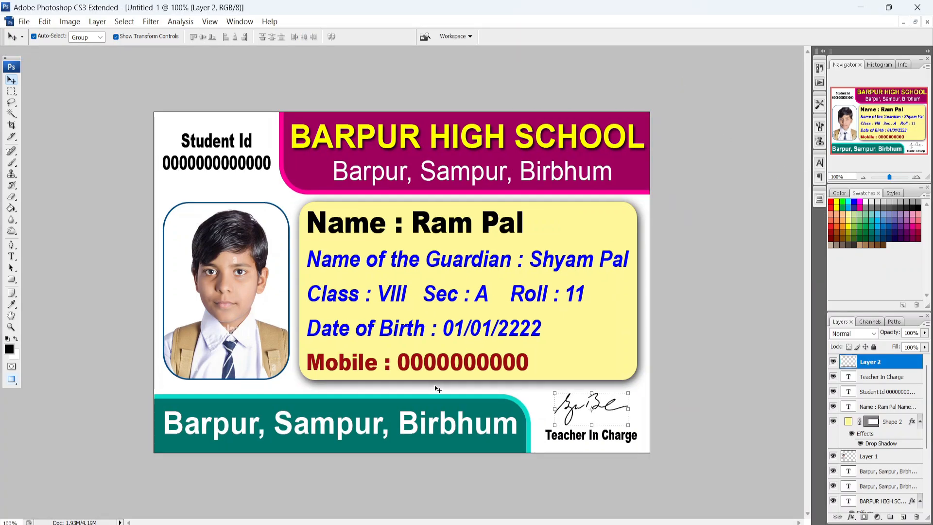